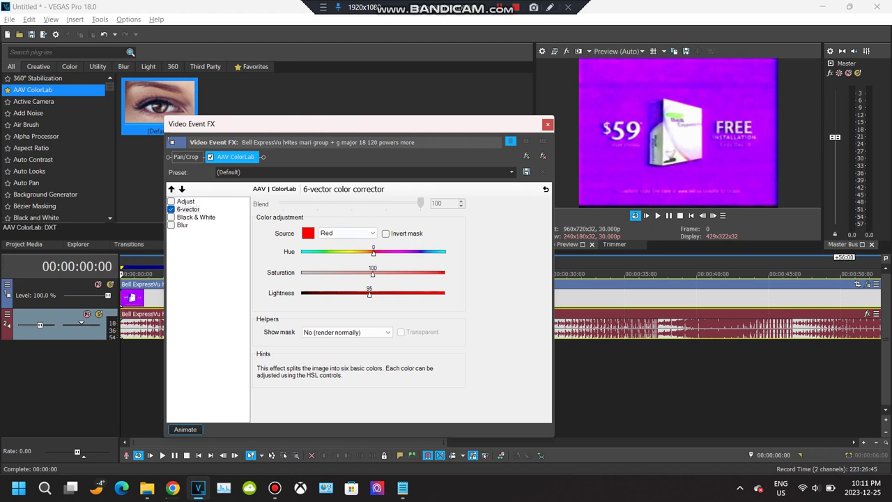
Set the Green source's saturation to 150 in the 6-vector color corrector.
click(348, 233)
click(341, 250)
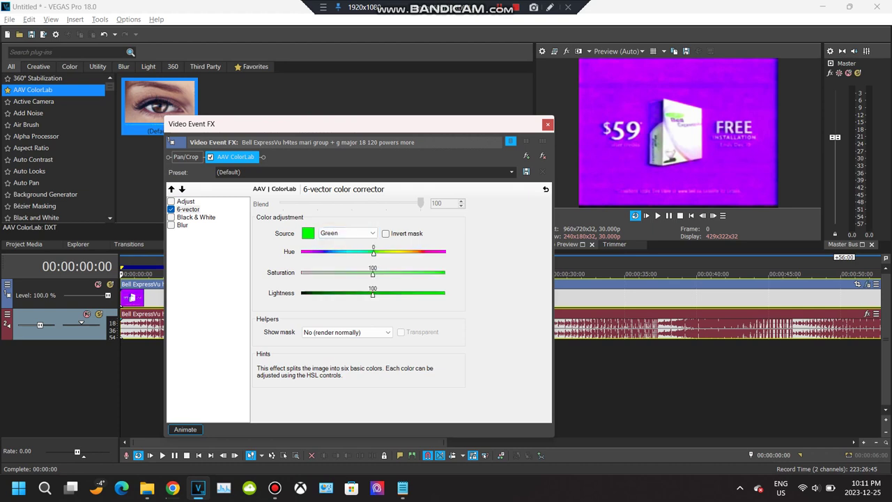
drag(373, 274, 445, 274)
drag(444, 274, 409, 273)
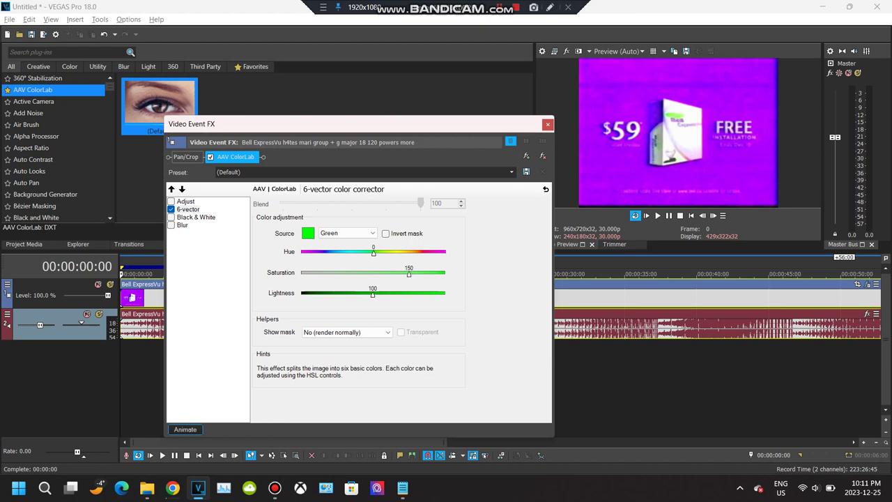
Set the Blue source's lightness to 95 in the 6-vector color corrector.
click(347, 233)
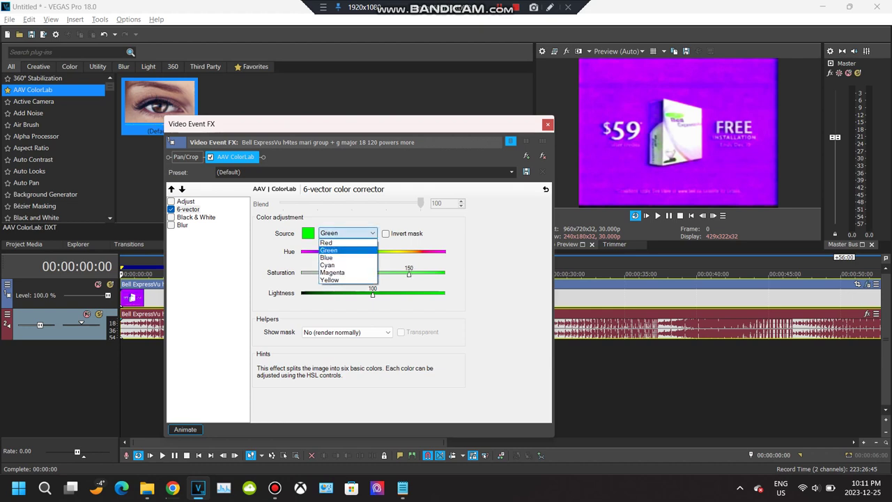
click(332, 271)
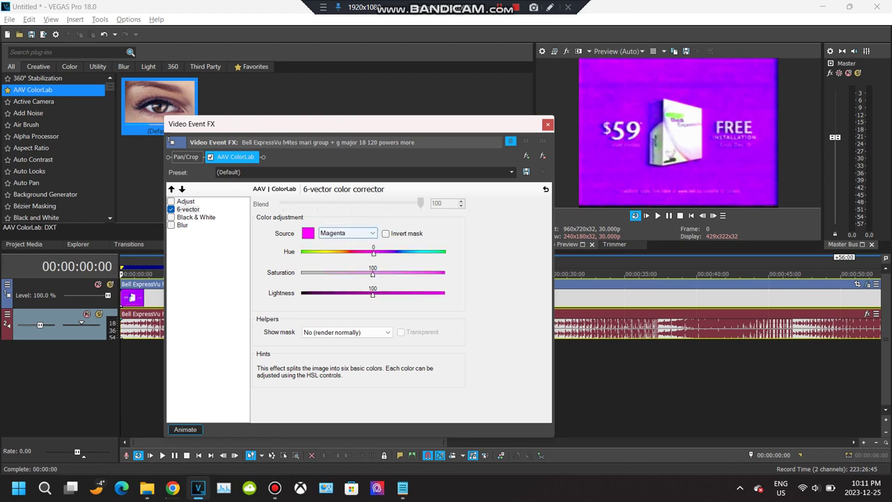
click(347, 232)
click(326, 257)
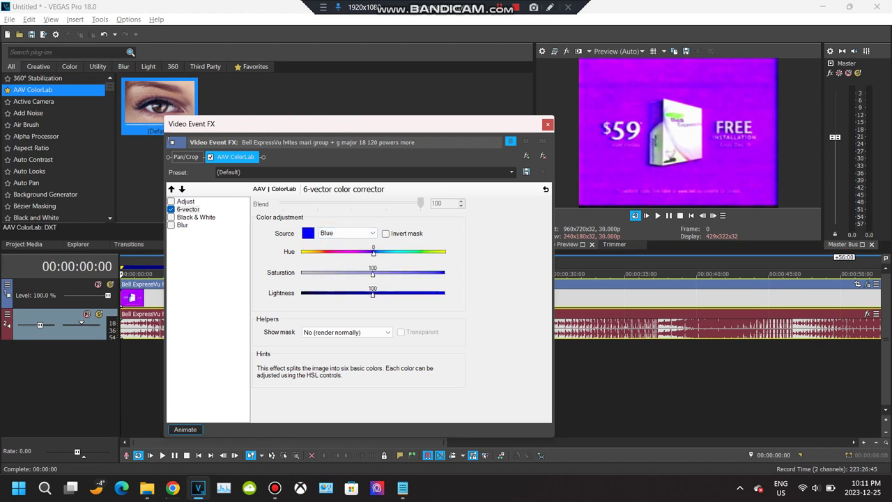
drag(373, 293, 369, 292)
Set the Cyan source's lightness to 95 in the 6-vector color corrector.
click(347, 233)
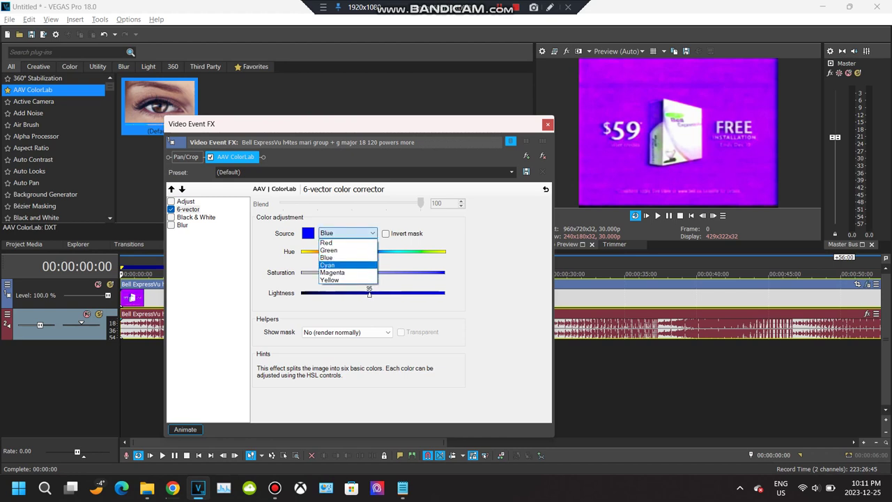
click(328, 266)
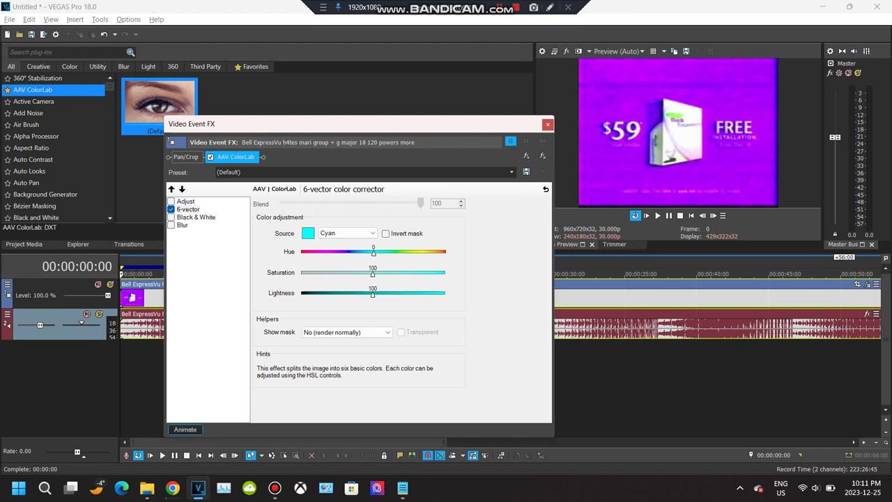
drag(373, 274, 370, 274)
key(Right)
key(Right)
key(Right)
key(Right)
key(Right)
drag(372, 295, 369, 295)
Set the Magenta source's saturation to 110 in the 6-vector color corrector.
click(347, 233)
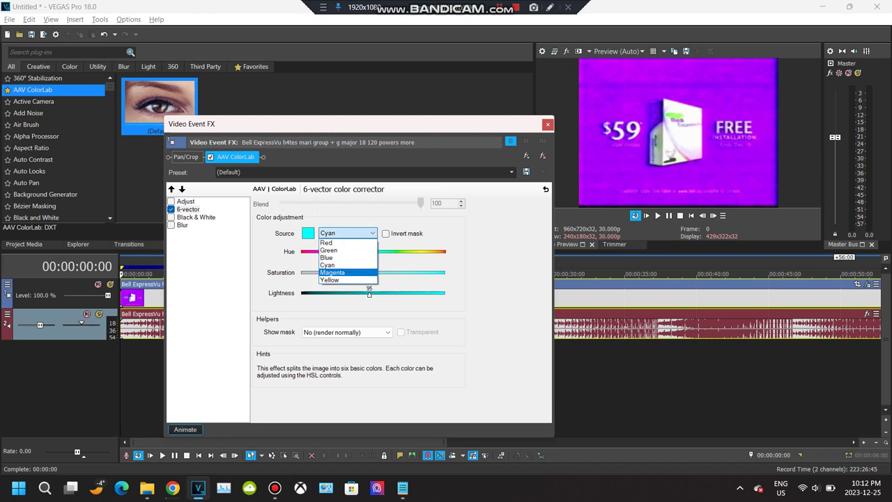
click(342, 272)
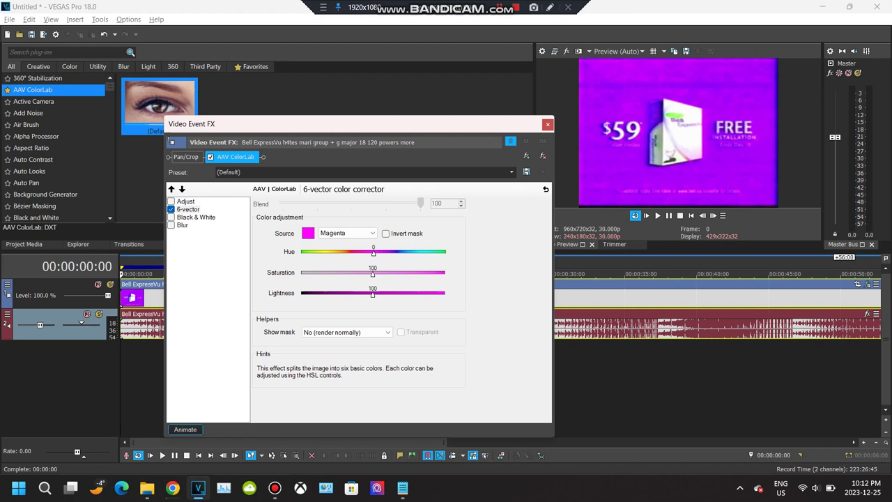
drag(373, 274, 408, 274)
key(Left)
key(Left)
key(Left)
key(Left)
key(Left)
key(Left)
key(Left)
key(Left)
key(Left)
key(Left)
key(Left)
key(Left)
key(Left)
key(Left)
key(Left)
key(Left)
key(Left)
key(Left)
key(Left)
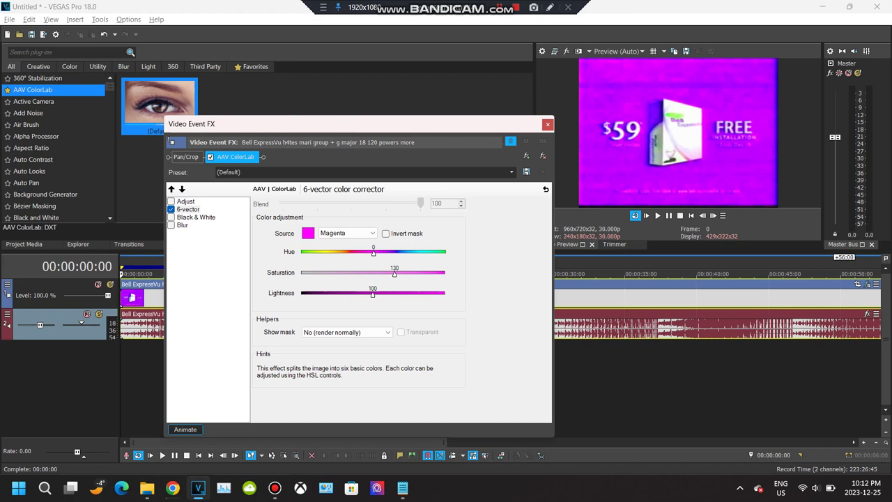
key(Left)
key(Left)
key(Left)
key(Left)
key(Left)
key(Left)
key(Left)
key(Left)
key(Left)
key(Left)
key(Left)
key(Left)
key(Left)
key(Left)
key(Left)
key(Left)
key(Left)
key(Left)
key(Left)
key(Left)
key(Right)
key(Right)
key(Right)
key(Right)
key(Right)
key(Right)
key(Right)
key(Right)
key(Right)
key(Right)
key(Right)
key(Left)
key(Left)
Set the Magenta source's lightness to 110.
double_click(379, 294)
key(Right)
key(Right)
key(Right)
key(Right)
key(Right)
key(Right)
key(Right)
key(Right)
key(Right)
key(Right)
Set the Green source's saturation to 110 in the 6-vector color corrector.
click(348, 233)
click(348, 249)
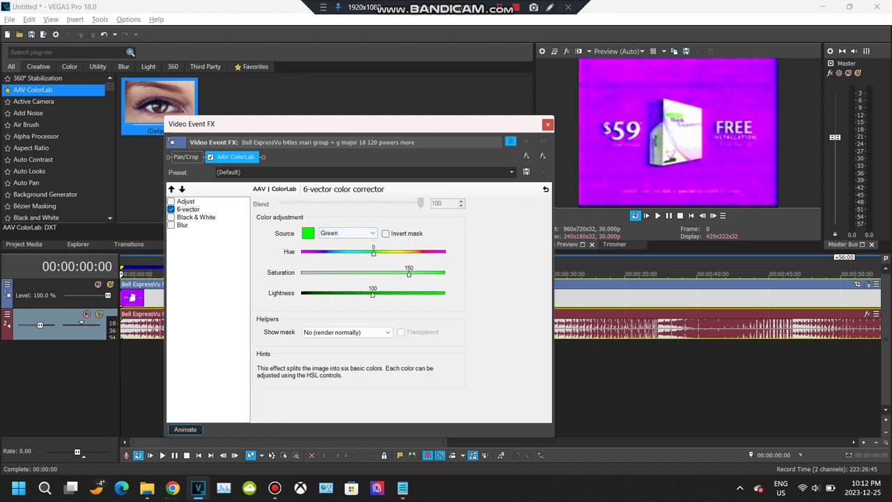
drag(409, 274, 384, 274)
key(Left)
key(Left)
key(Left)
key(Left)
key(Left)
key(Left)
key(Left)
drag(379, 274, 379, 274)
key(Right)
key(Right)
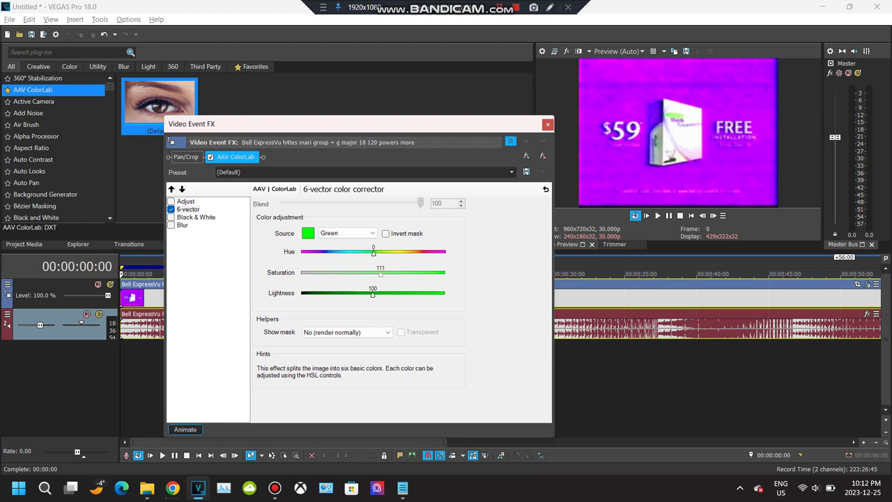
key(Right)
key(Right)
key(Left)
key(Left)
key(Left)
key(Left)
key(Right)
Set the Green source's lightness to 110.
drag(373, 294, 379, 294)
key(Right)
key(Right)
drag(380, 294, 379, 294)
key(Right)
Set the Yellow source's saturation to 90 in the 6-vector color corrector.
click(348, 234)
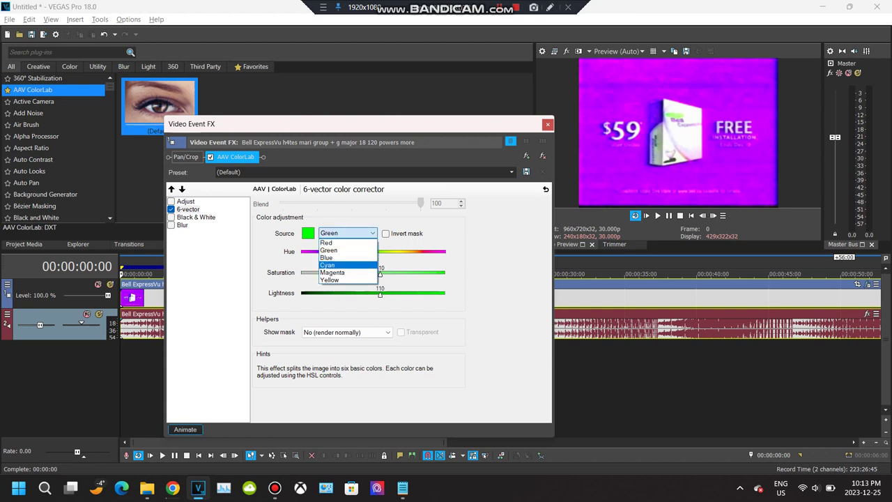
key(Down)
key(Return)
key(alt+Down)
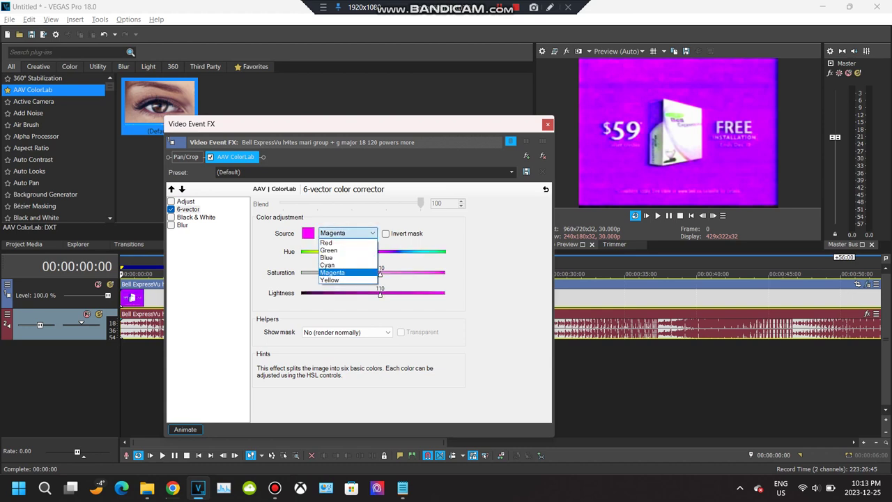
key(Down)
key(Return)
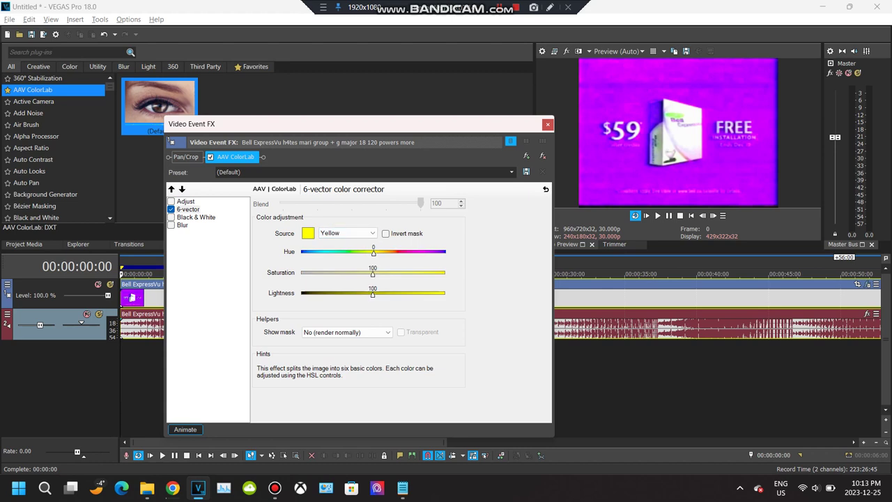
drag(373, 274, 368, 274)
key(Left)
key(Left)
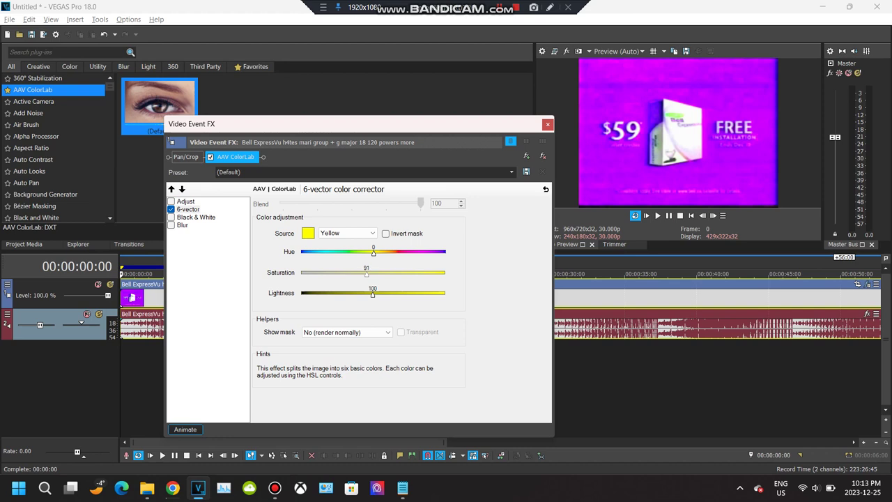
key(Left)
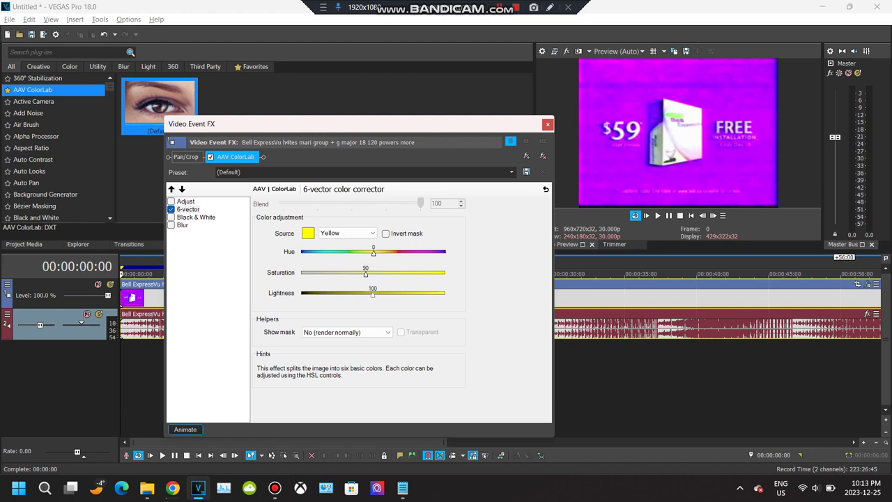
Set the Yellow source's lightness to 110.
drag(373, 294, 377, 294)
key(Left)
key(Left)
key(Left)
key(Left)
key(Left)
key(Left)
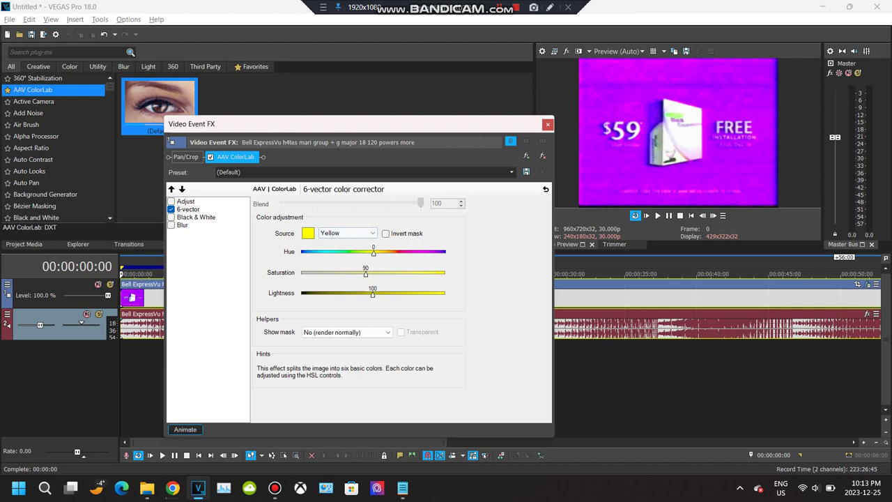
key(Right)
key(Right)
key(Right)
key(Right)
key(Right)
key(Right)
key(Right)
key(Right)
key(Right)
key(Right)
key(Right)
key(Left)
key(Left)
key(Right)
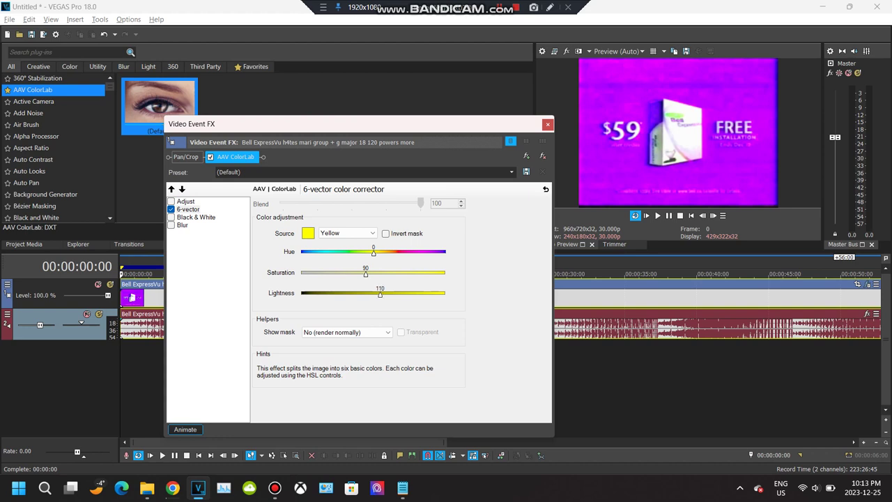
Switch the color corrector's source back to Red and close the event's effect window.
click(349, 234)
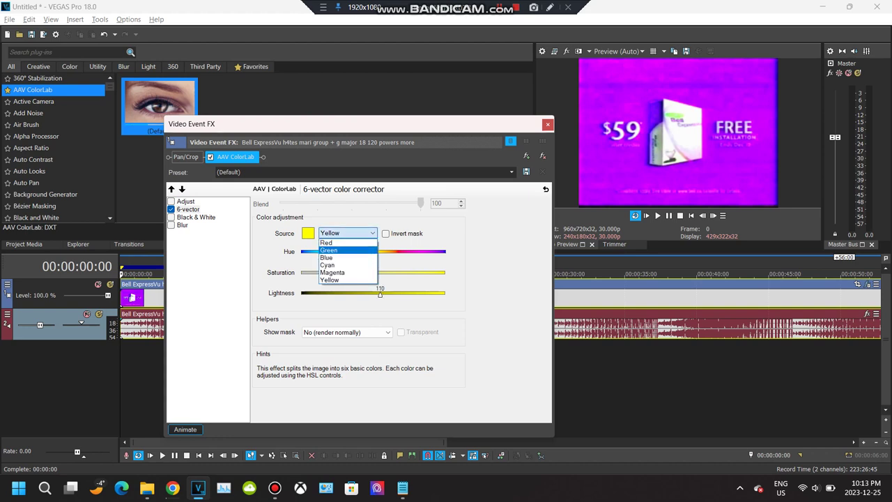
click(342, 241)
click(348, 233)
click(348, 234)
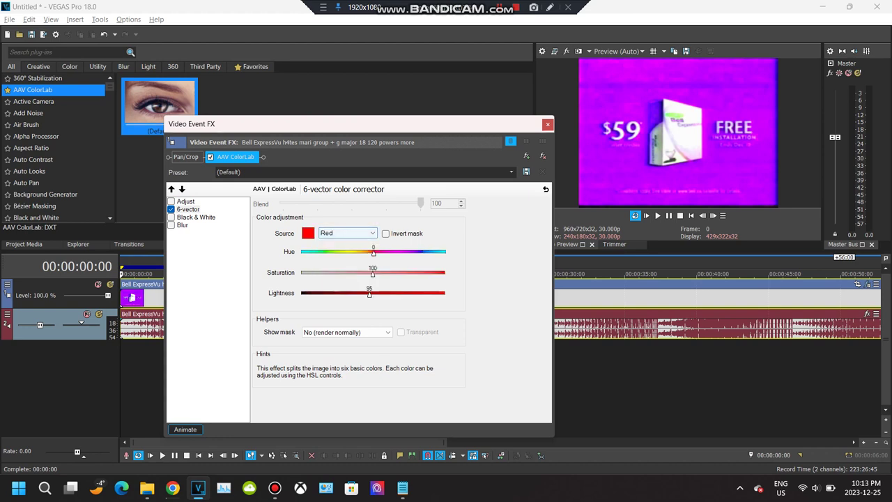
click(547, 124)
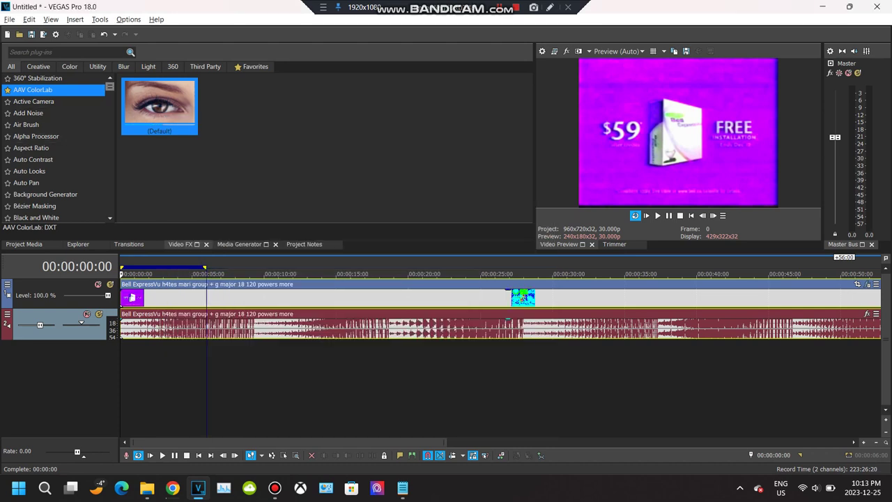
Add the Chroma Keyer effect with its (Default) preset to the selected video event.
scroll(55, 147, down, 4)
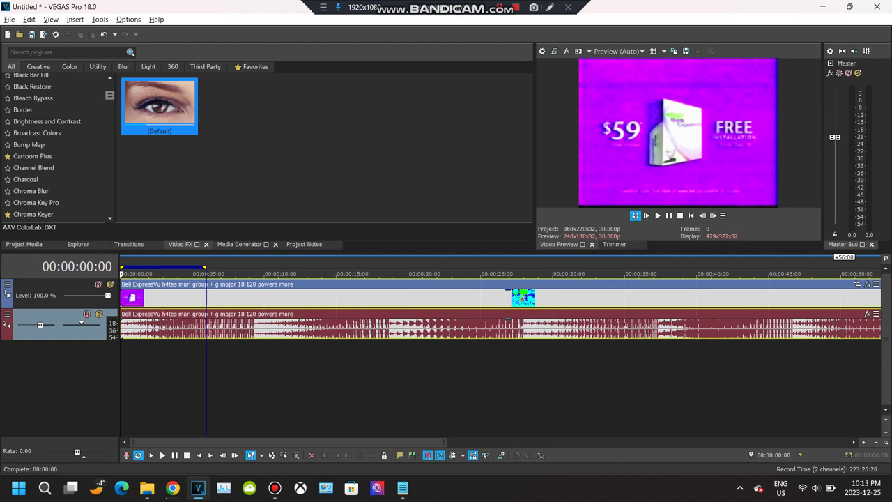
click(35, 214)
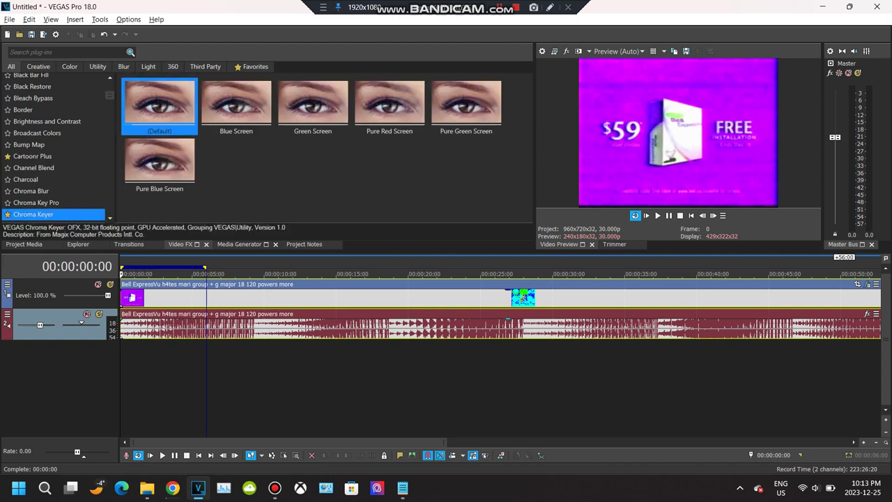
double_click(160, 102)
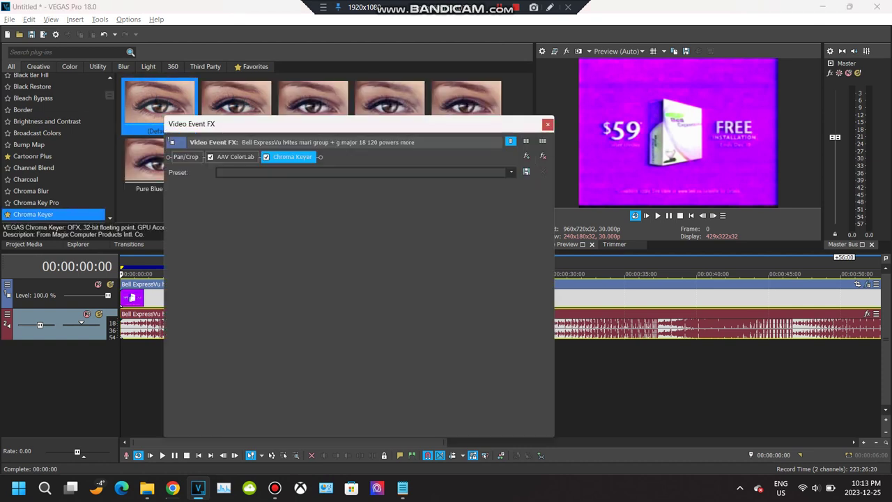
Set the Chroma Keyer's key color to black, with HSV values 0, 0.0, 0.0.
click(174, 206)
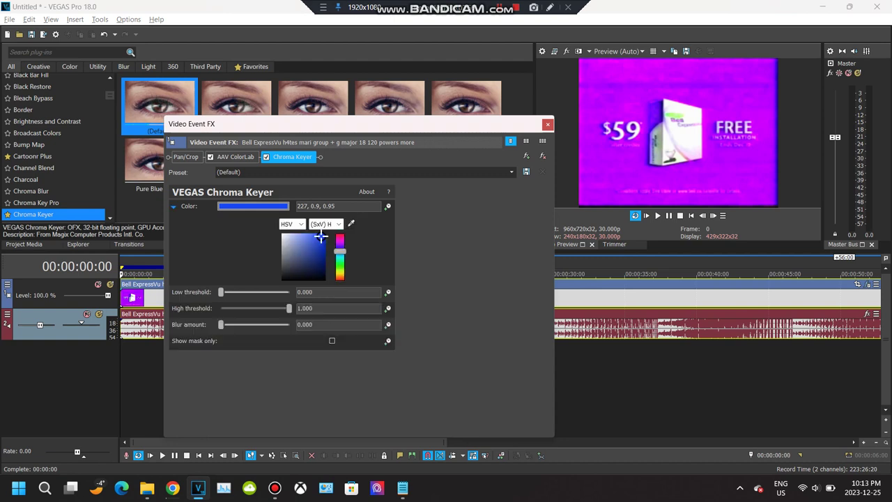
drag(321, 237, 282, 279)
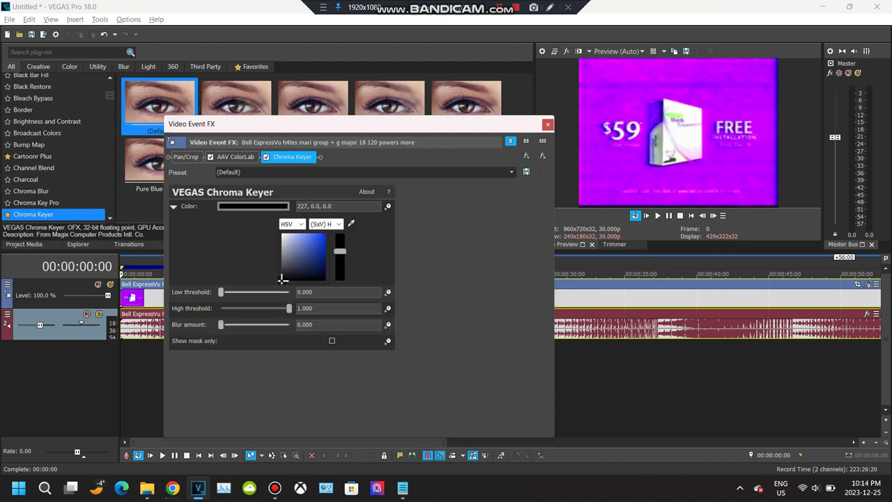
drag(340, 251, 340, 281)
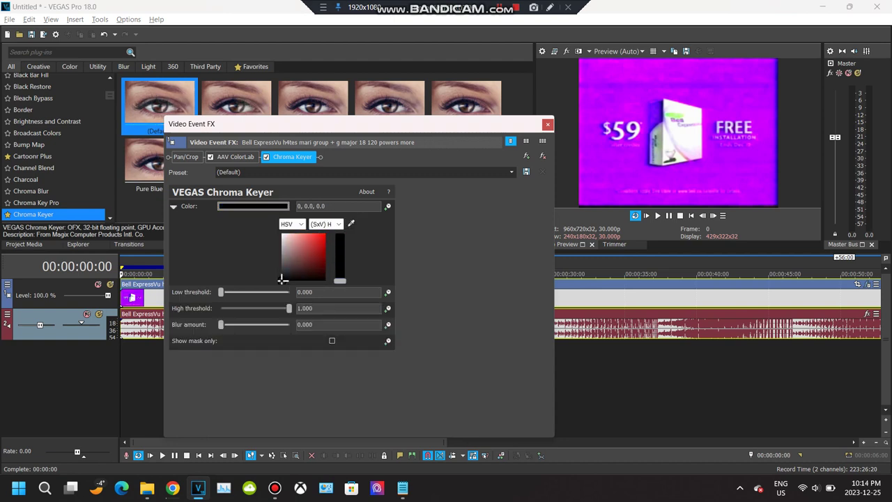
click(174, 206)
click(173, 206)
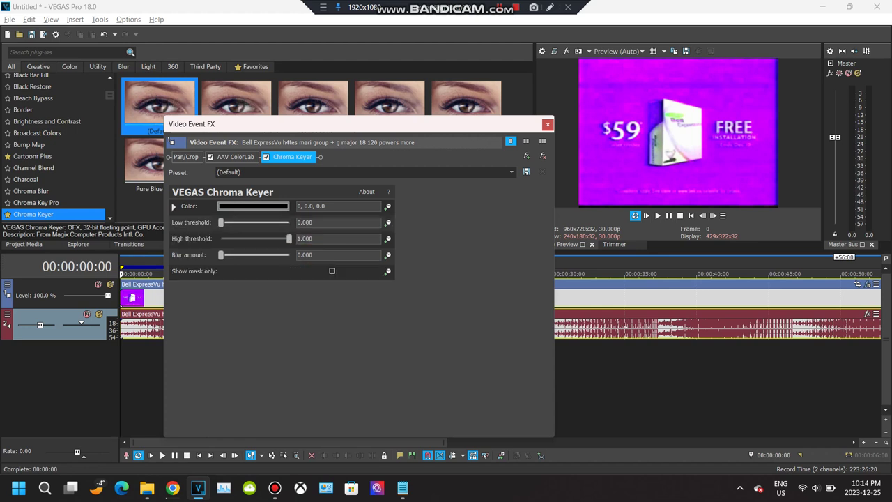
Raise the Chroma Keyer's low threshold slightly and close the event's effect window.
mouse_move(221, 222)
mouse_down()
mouse_move(271, 223)
mouse_move(227, 223)
mouse_up()
click(315, 223)
key(BackSpace)
key(Return)
click(548, 124)
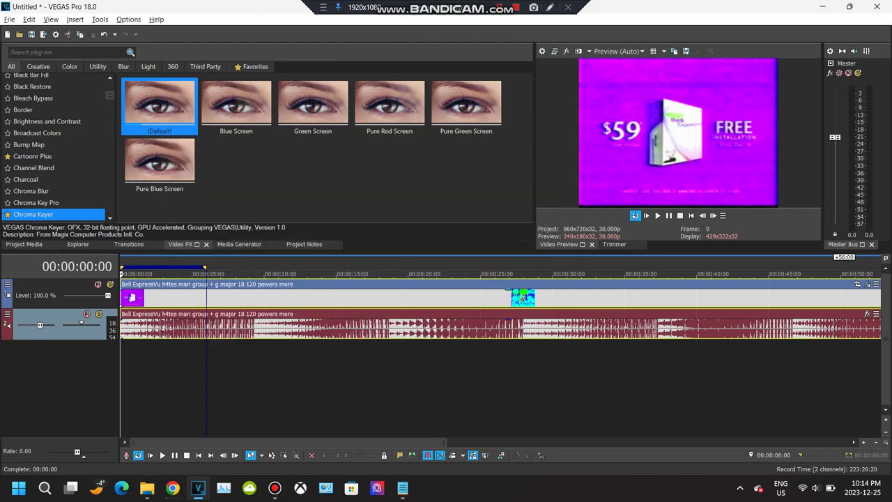
Play the project from the start, then preview it from about the 19-second mark.
click(657, 215)
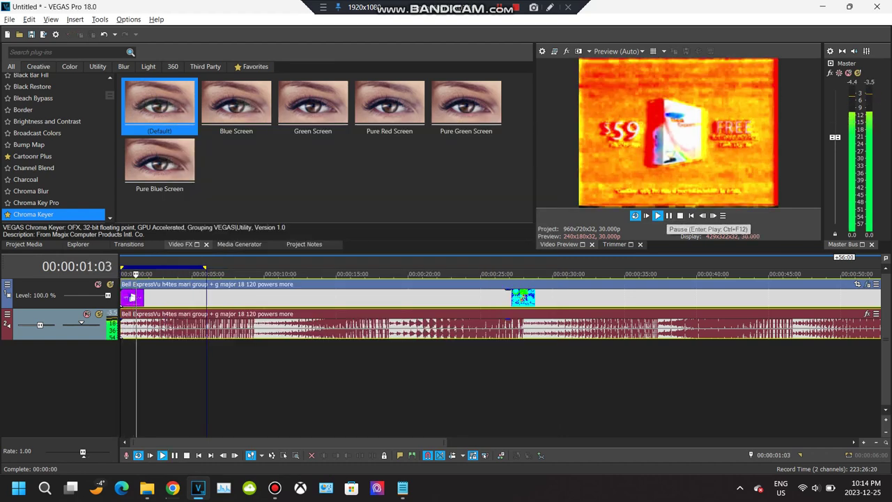
click(394, 376)
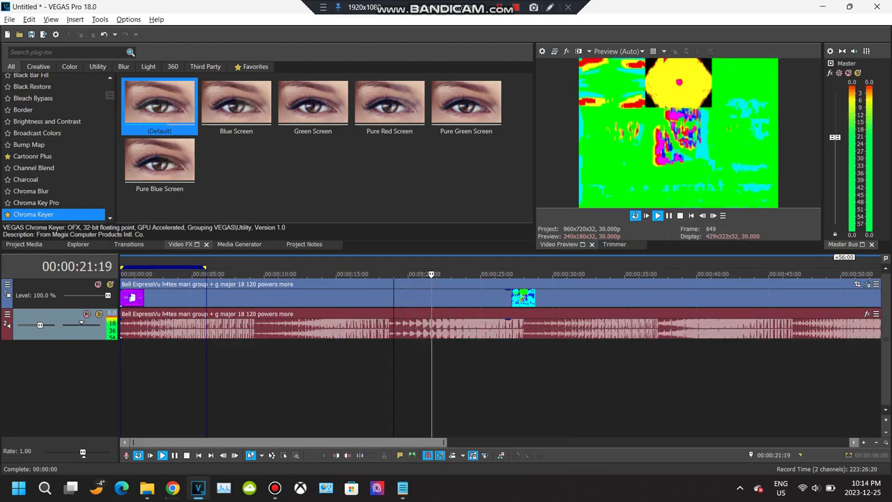
Continue previewing the effect on the timeline to about the 26-second mark, then pause.
scroll(500, 356, down, 5)
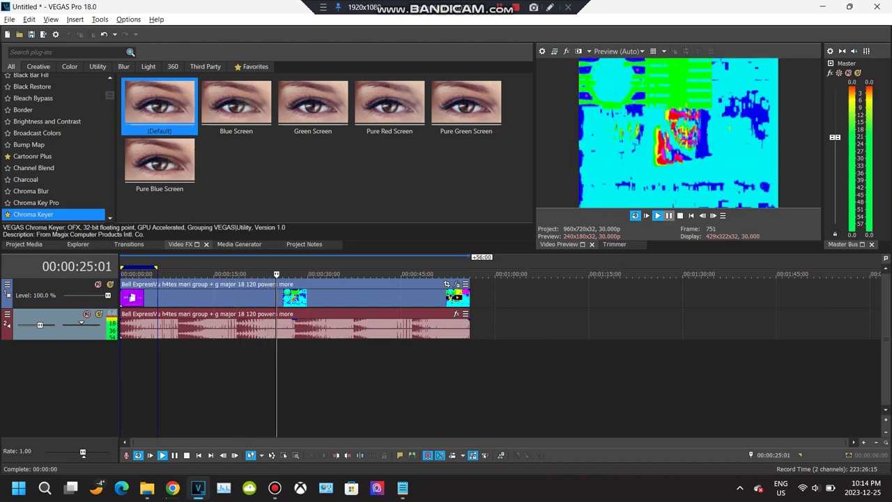
key(Return)
key(Return)
key(Return)
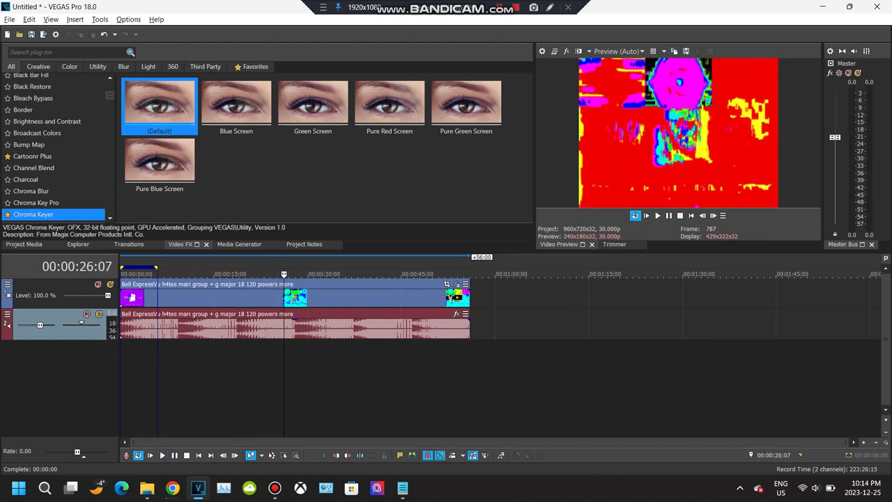
Lower the red Lightness in the event's AAV ColorLab 6-vector corrector to 90 and briefly preview the result.
click(456, 284)
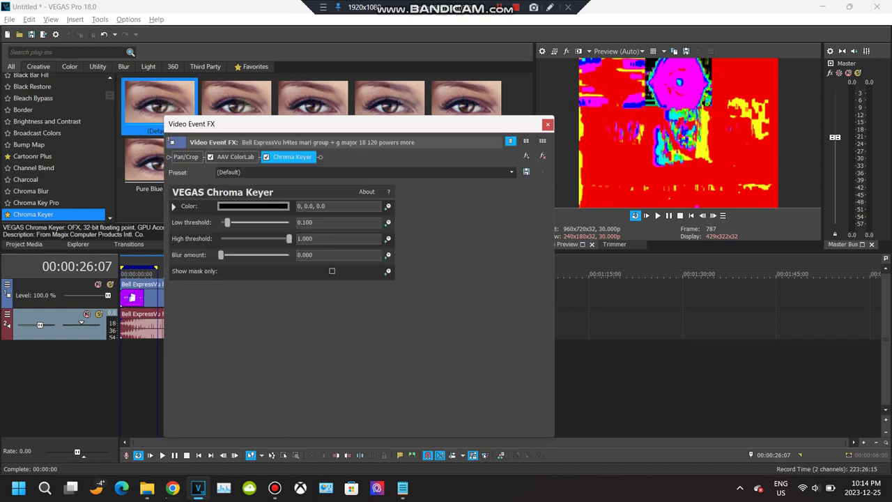
click(236, 156)
drag(369, 294, 367, 294)
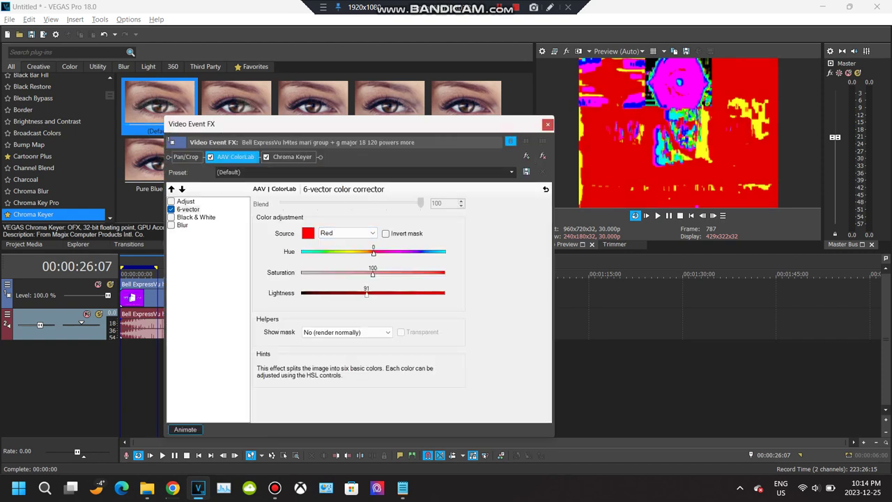
key(Left)
key(Left)
key(Left)
key(Right)
key(Right)
key(space)
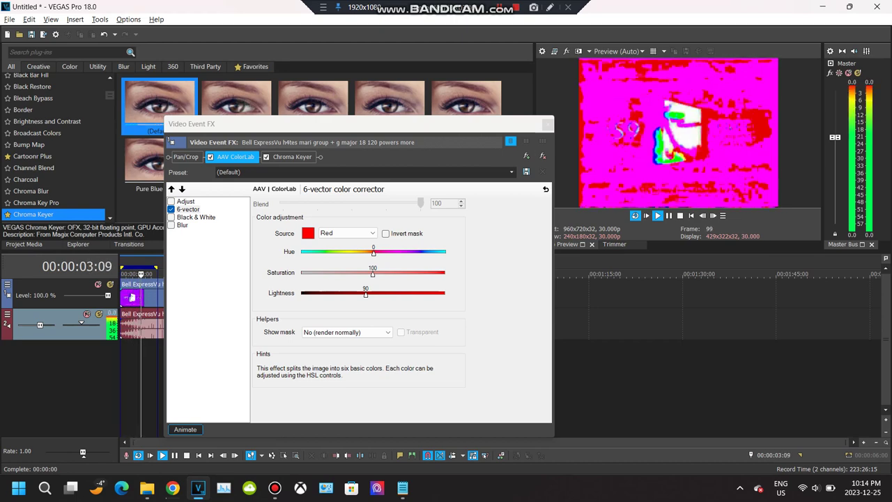
click(669, 216)
Save the event's effect chain as a plug-in package named "Internet 360p widescreen msi edition" and close the effect window.
click(526, 156)
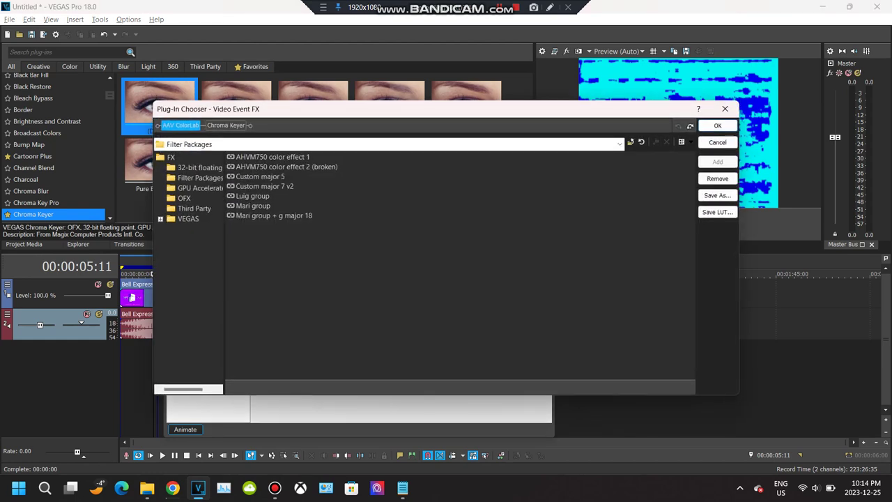
click(717, 195)
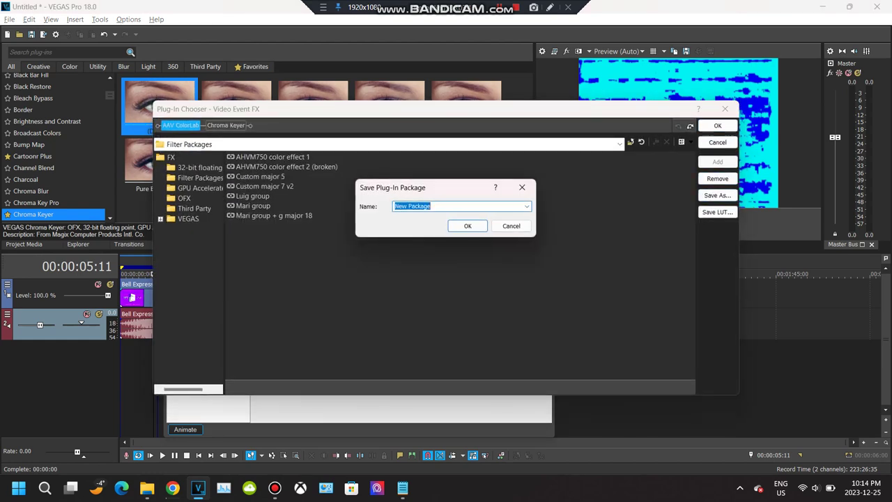
text(Internet 360p widescreen msi edition)
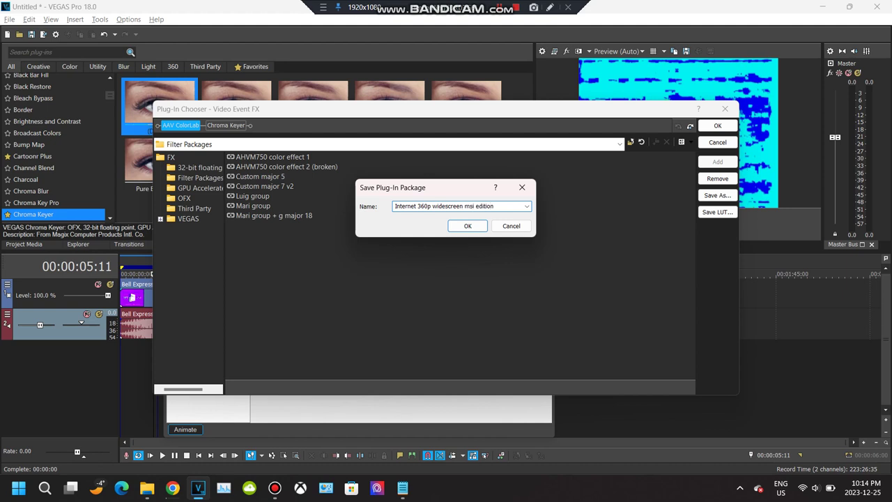
key(Return)
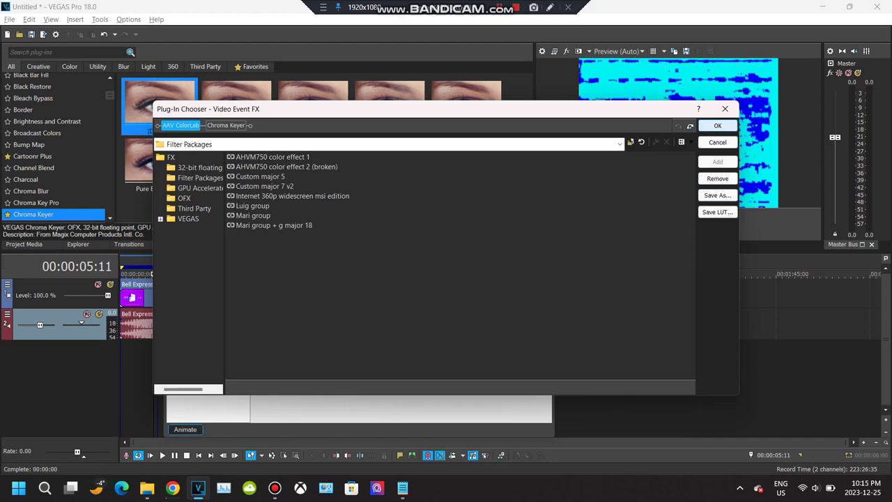
key(Return)
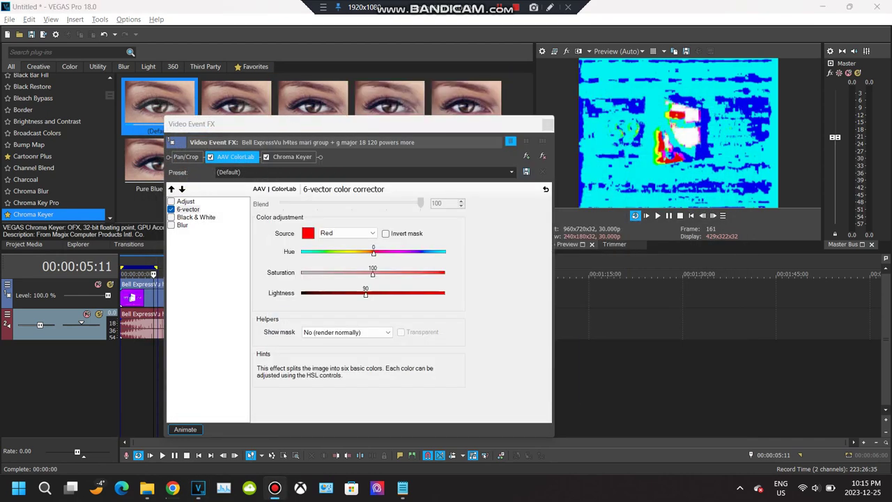
click(548, 124)
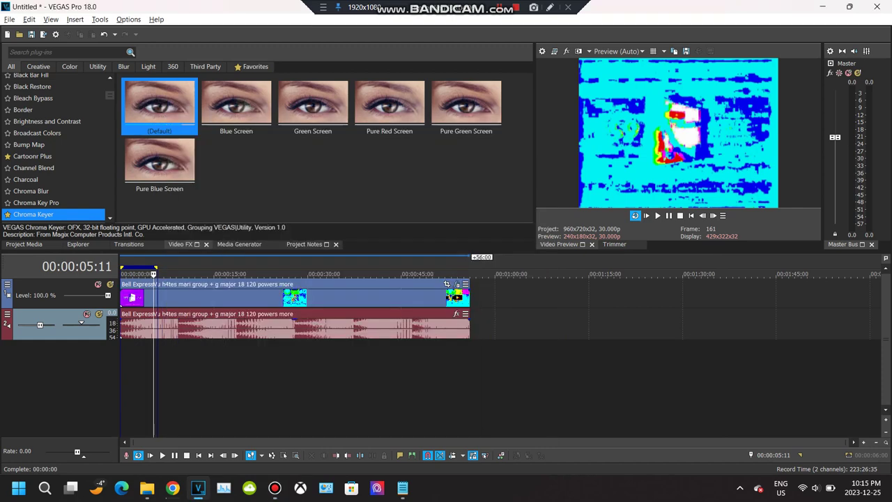
Set the time selection across the whole video event and preview its first few seconds.
drag(470, 380, 120, 380)
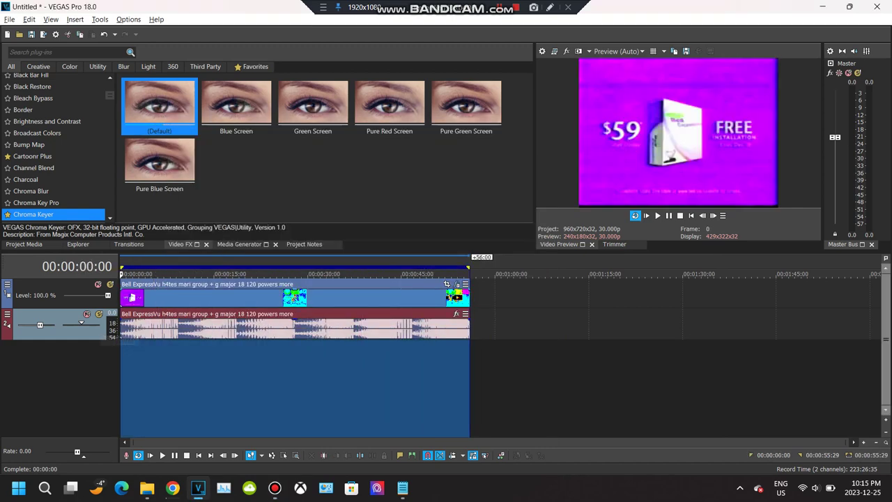
click(646, 216)
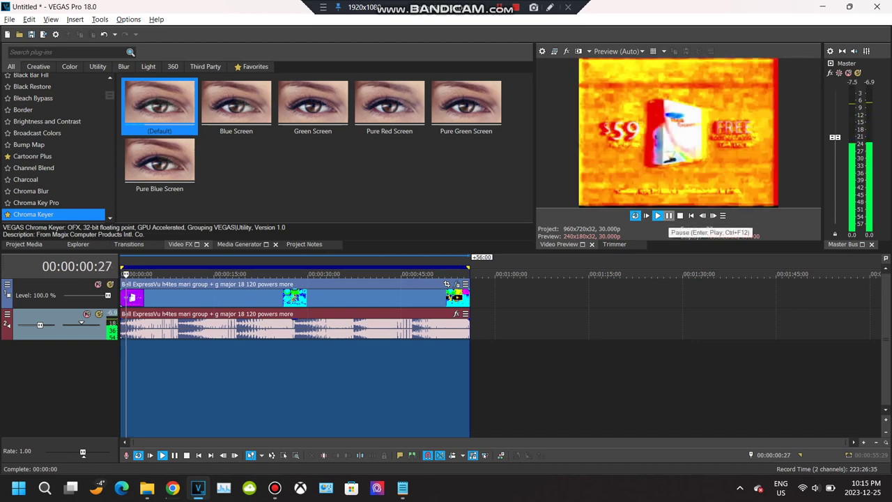
click(668, 215)
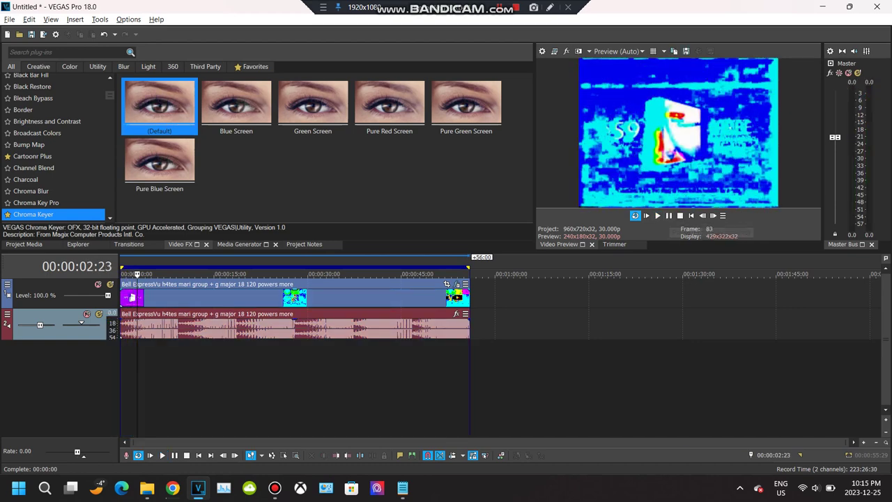
Customize the 6 Mbps HD 720-30p Windows Media Video render template with 32 kbps, 44 kHz, stereo CBR audio.
key(ctrl+m)
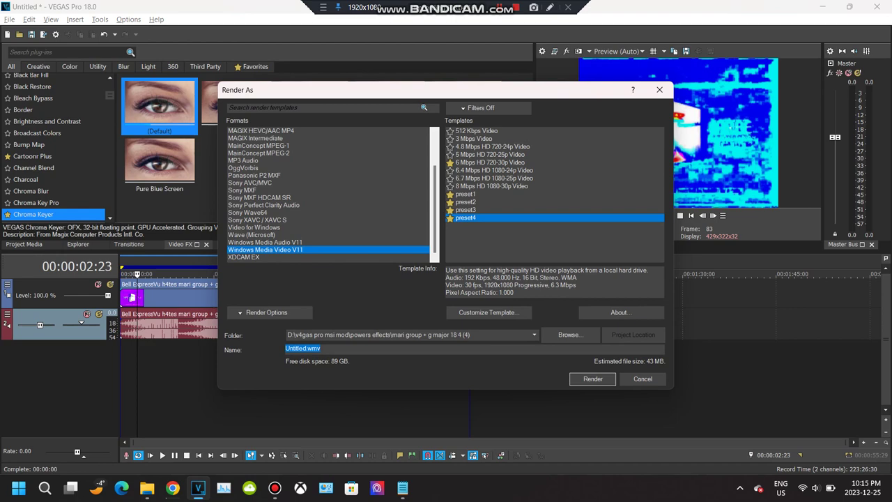
click(490, 162)
click(487, 312)
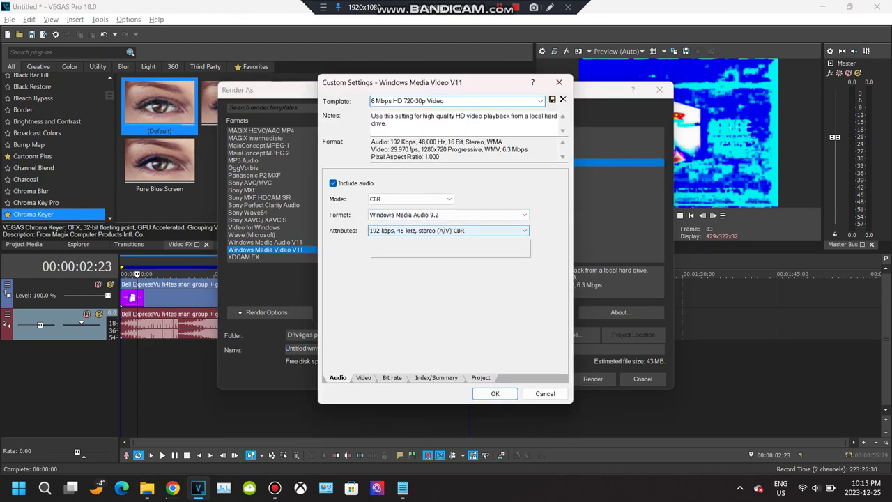
click(450, 230)
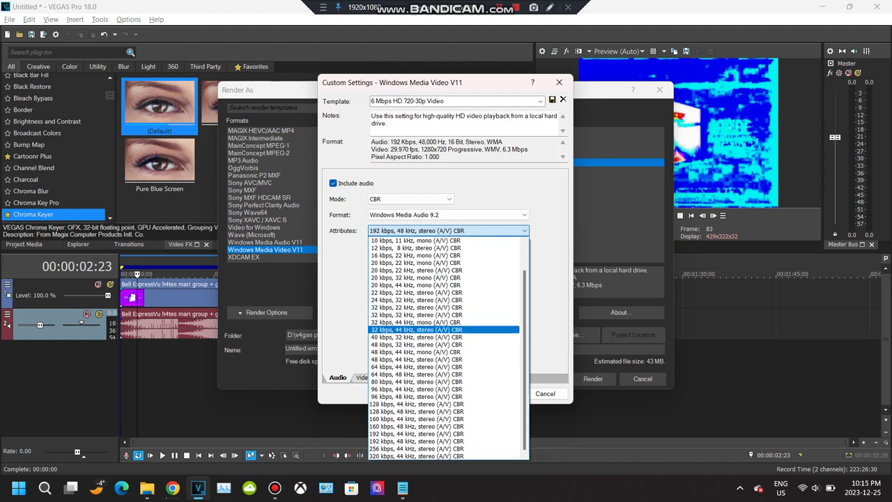
click(443, 329)
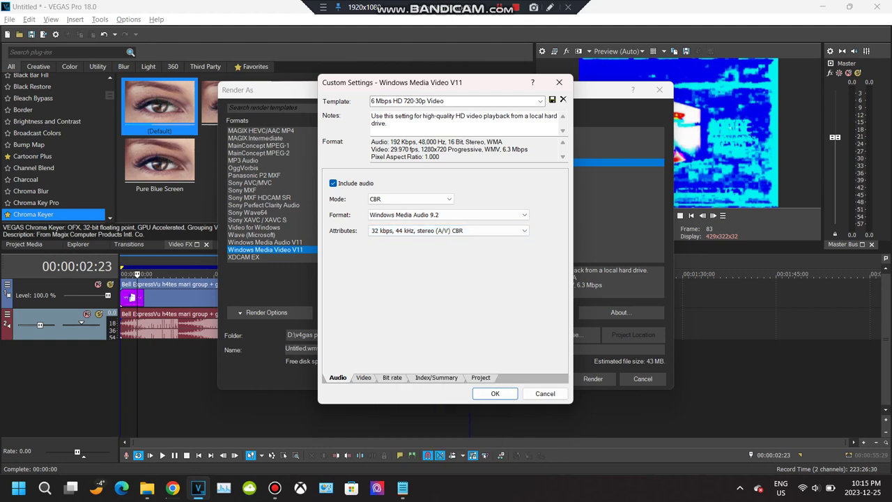
Set the render template's video smoothness to 100 and its image size to (Custom).
click(363, 378)
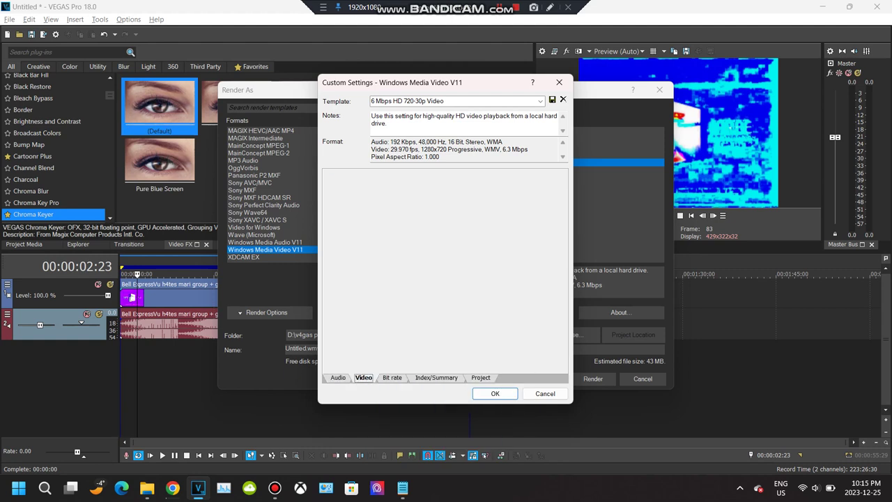
drag(471, 299, 480, 299)
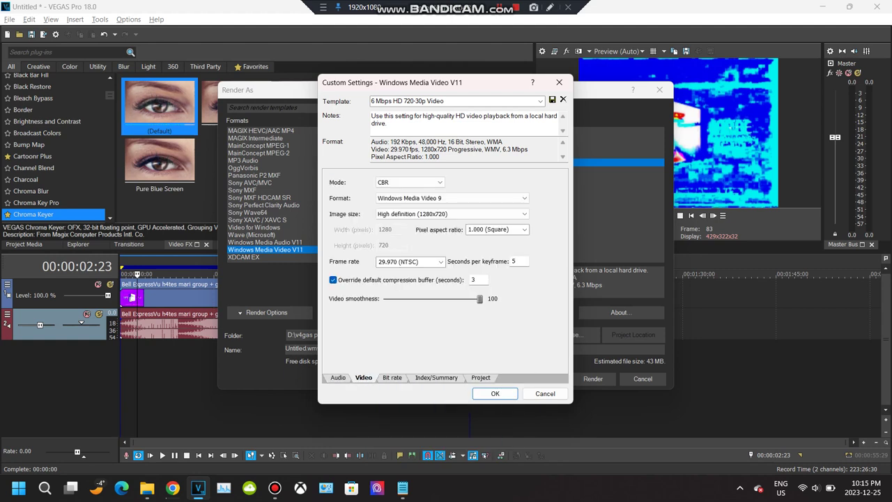
click(440, 262)
click(440, 262)
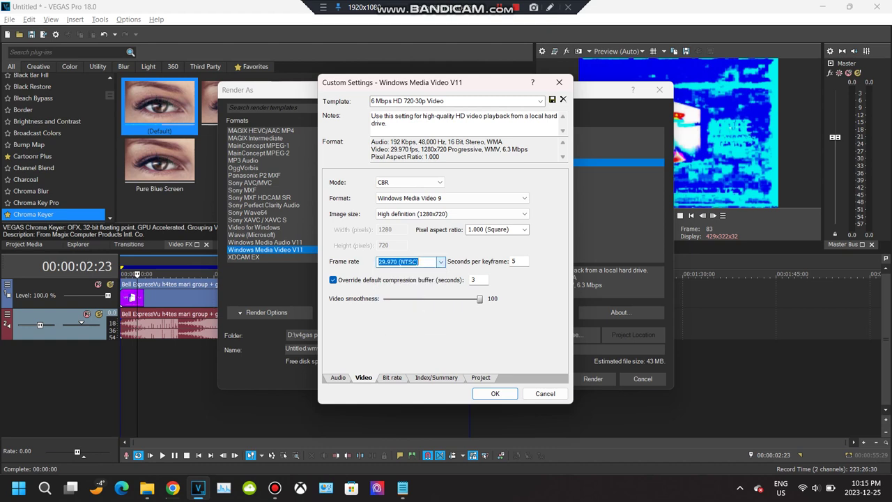
click(524, 214)
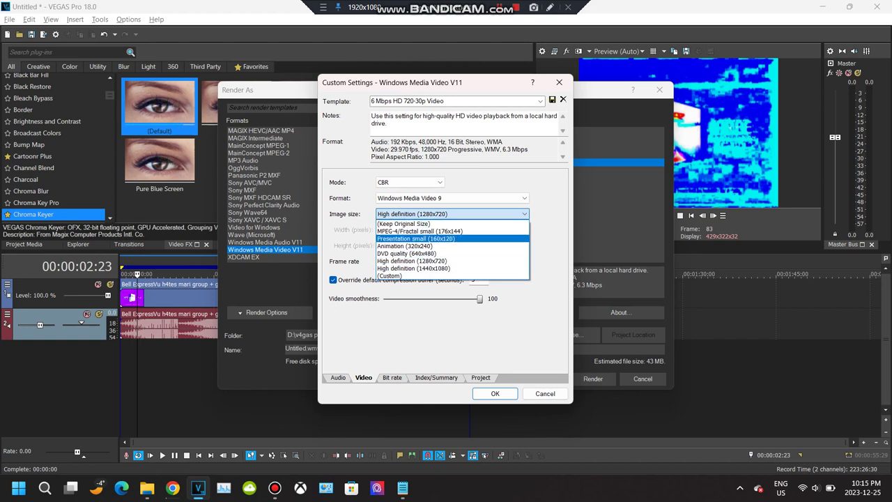
click(390, 276)
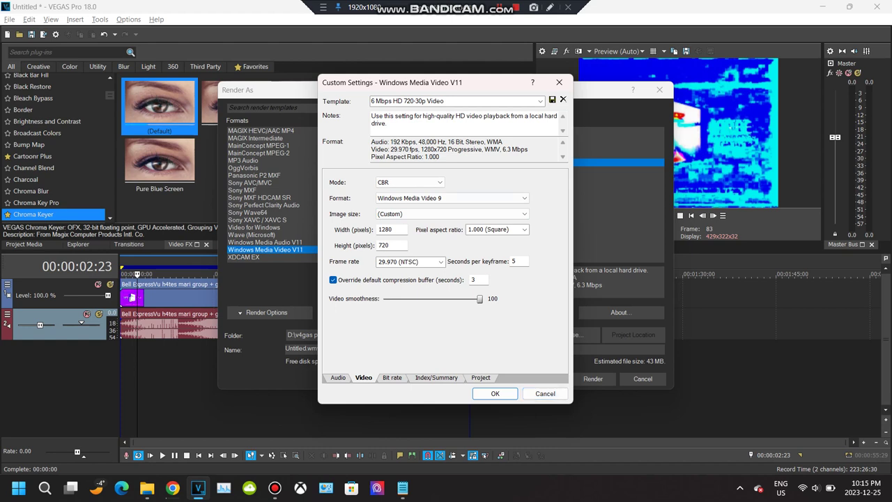
Save the customized render settings as a template named "hold on" and leave the render dialog without rendering.
click(407, 101)
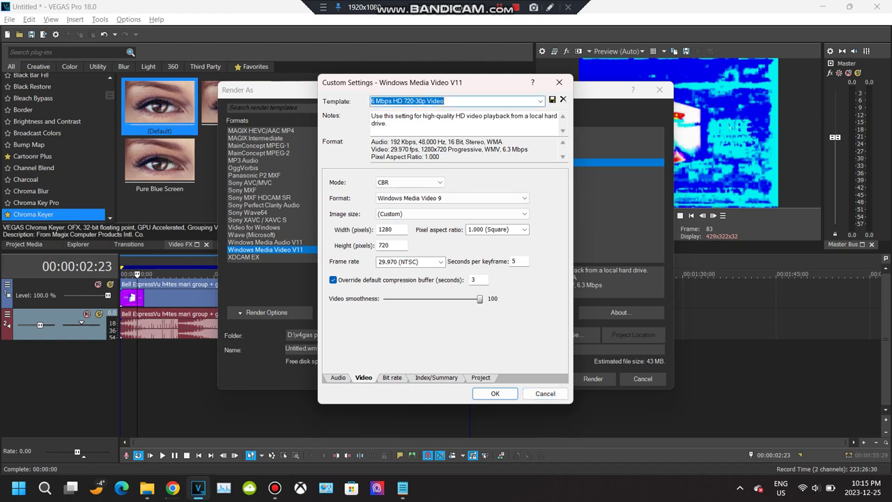
text(h)
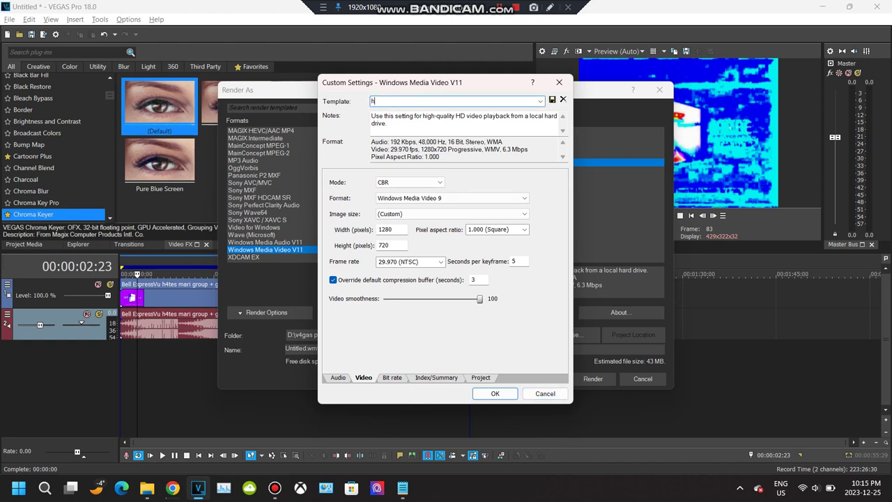
text(old on)
click(552, 99)
click(495, 393)
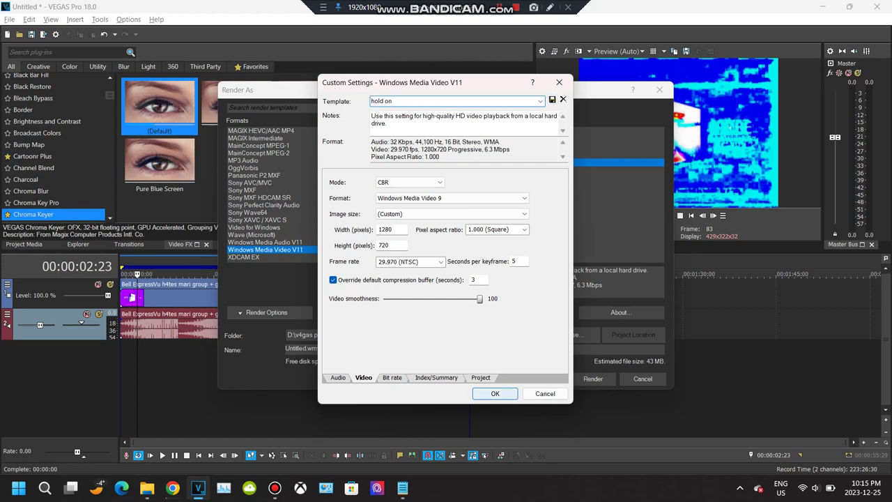
click(643, 378)
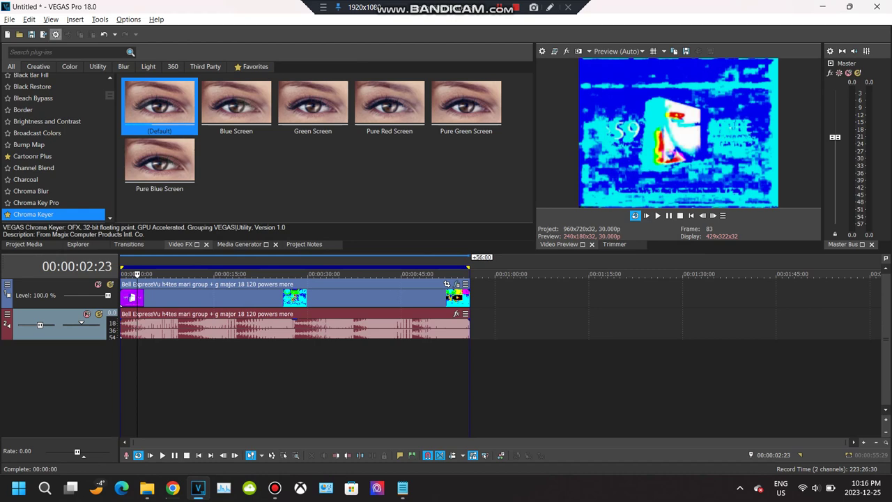
Set the project's video size to 480 x 360 pixels.
key(alt+Return)
double_click(380, 67)
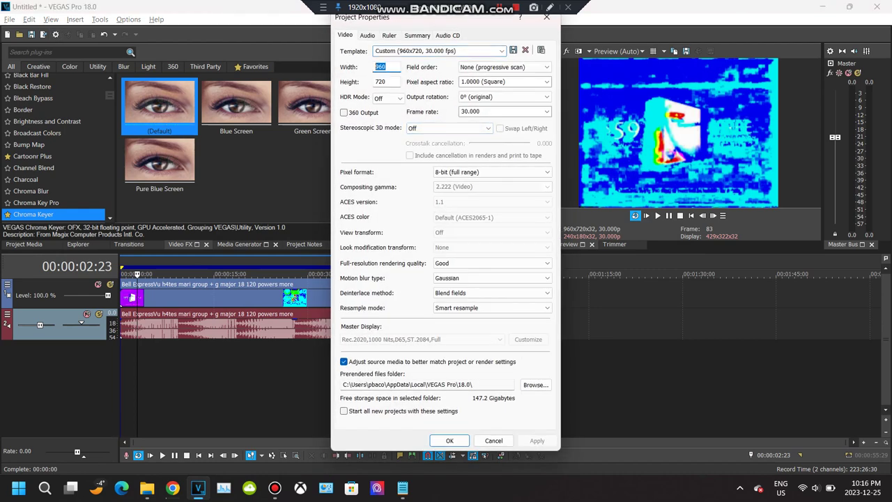
text(480)
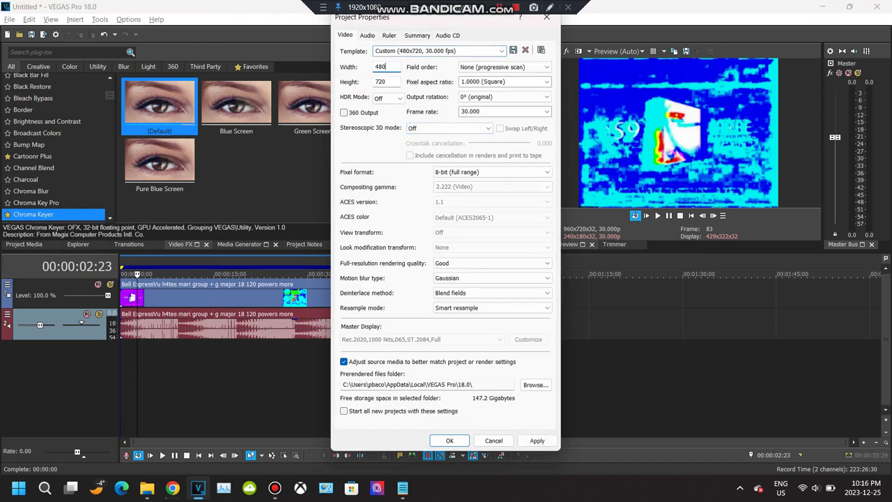
key(Tab)
text(360)
key(Return)
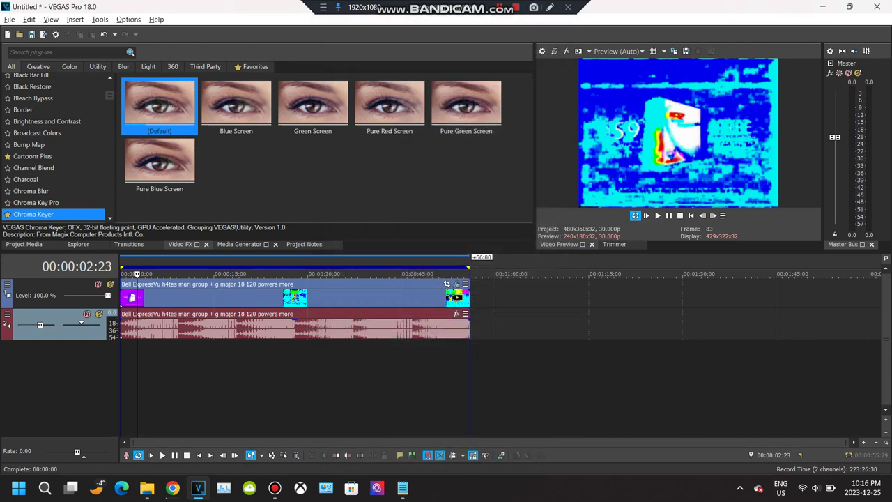
click(550, 7)
click(880, 141)
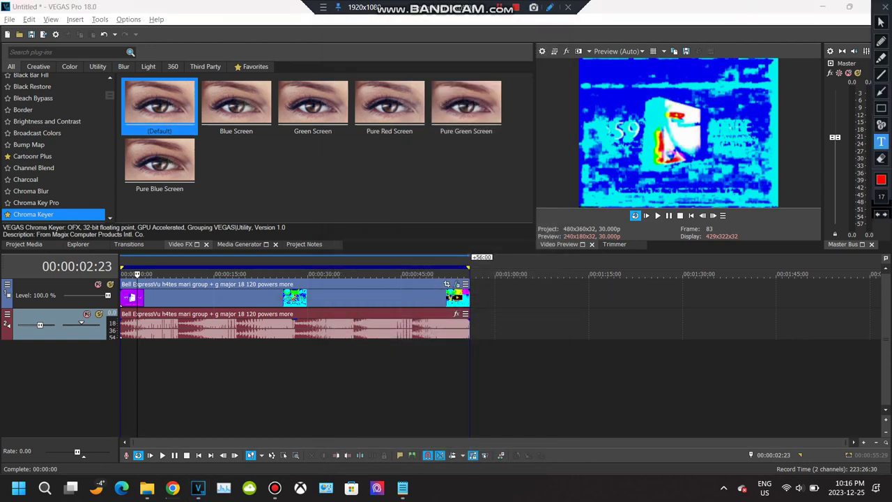
click(359, 174)
text(ok gog)
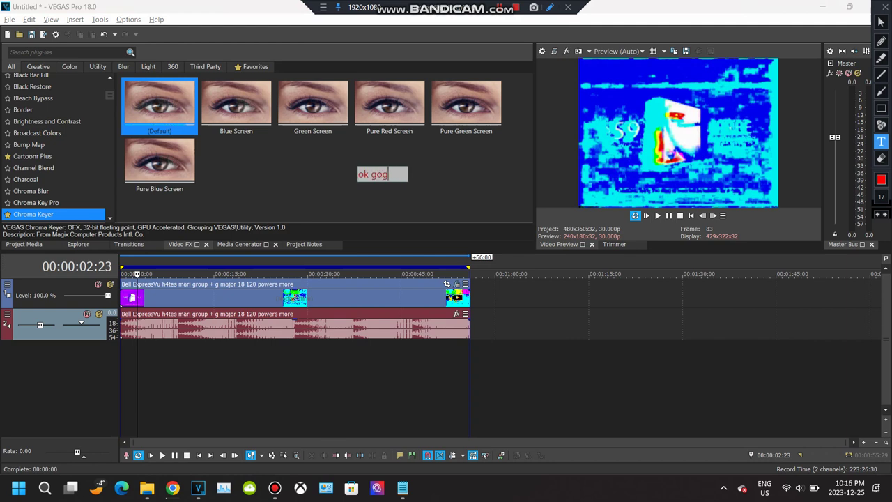
key(BackSpace)
text(t it)
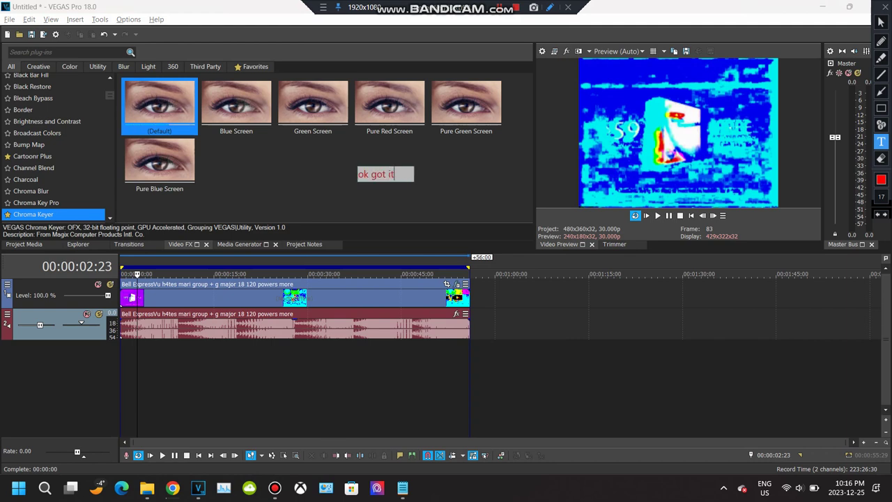
click(885, 7)
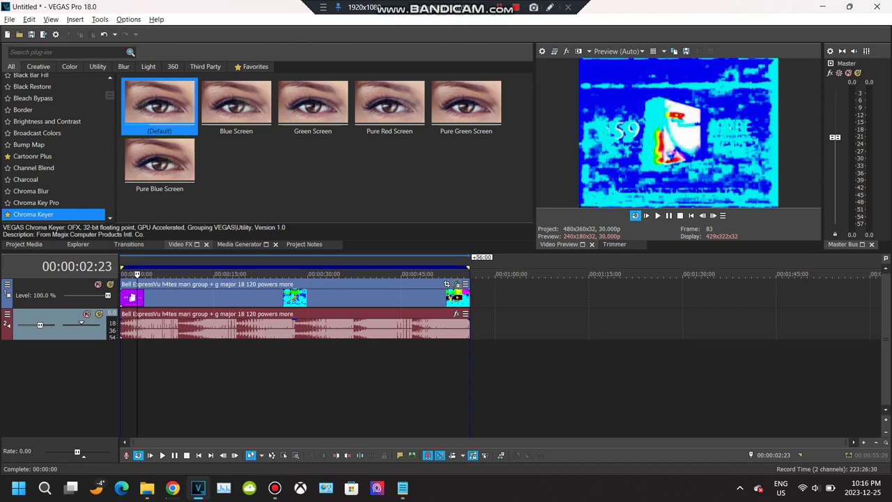
Customize the "hold on" Windows Media Video render template with a frame size of 480 x 360 pixels.
click(457, 284)
click(547, 124)
click(43, 34)
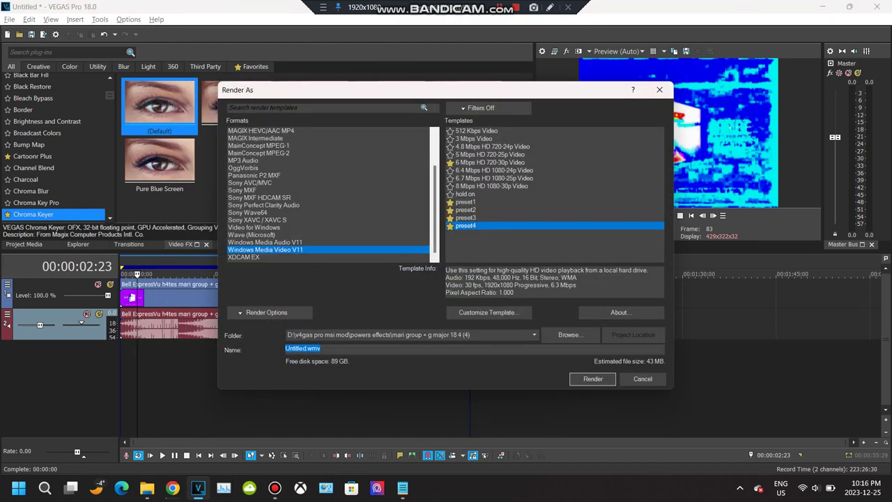
click(466, 194)
click(488, 312)
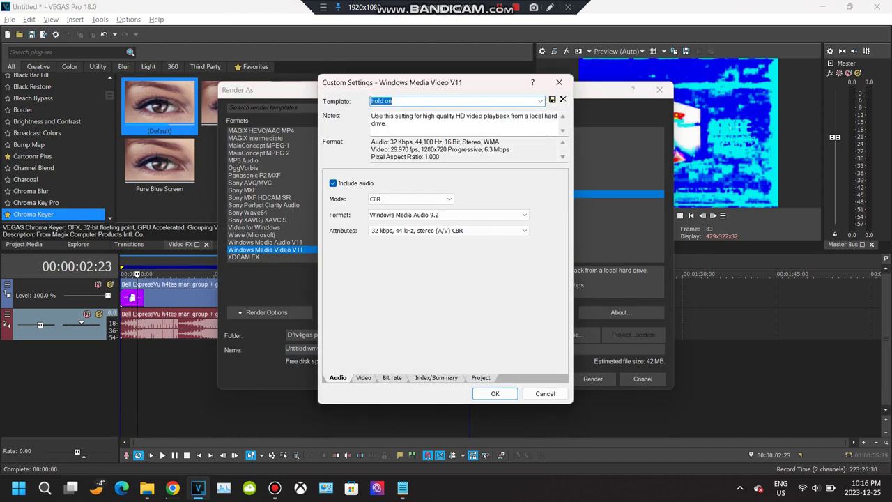
click(363, 377)
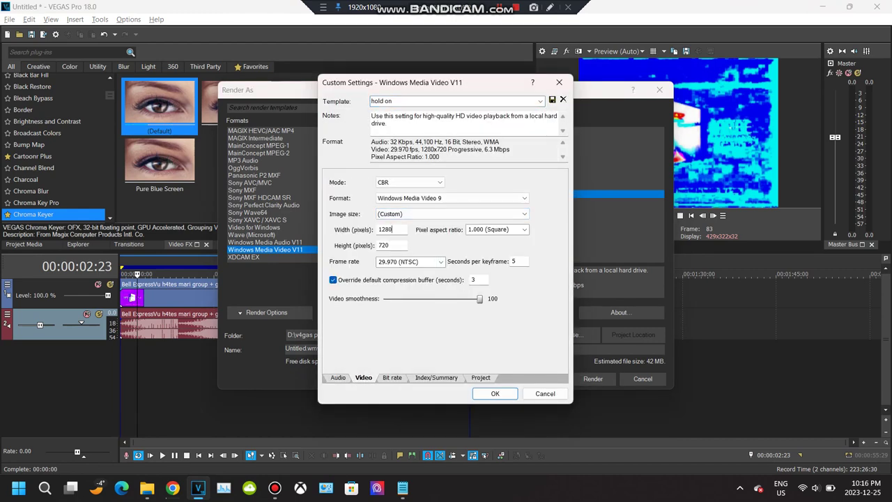
double_click(385, 229)
text(480)
key(Tab)
text(360)
Save the customized render settings as a template named "360p widescreen 4x3".
click(418, 101)
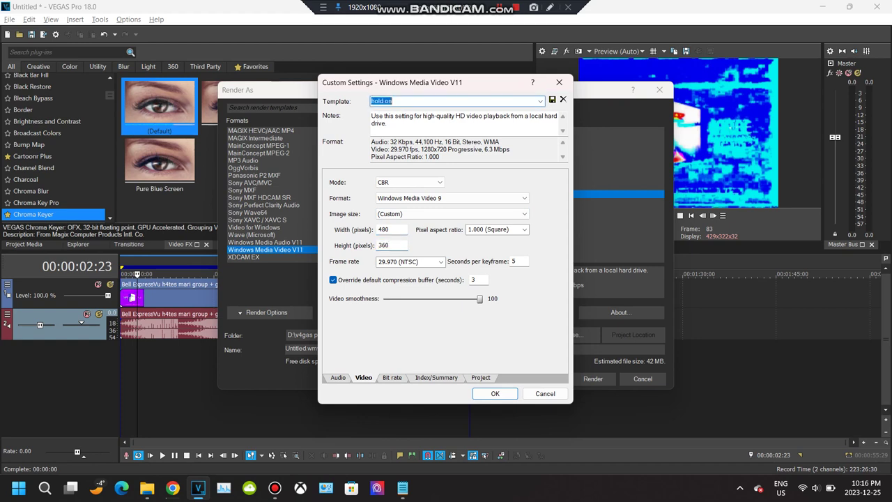
text(360p wi)
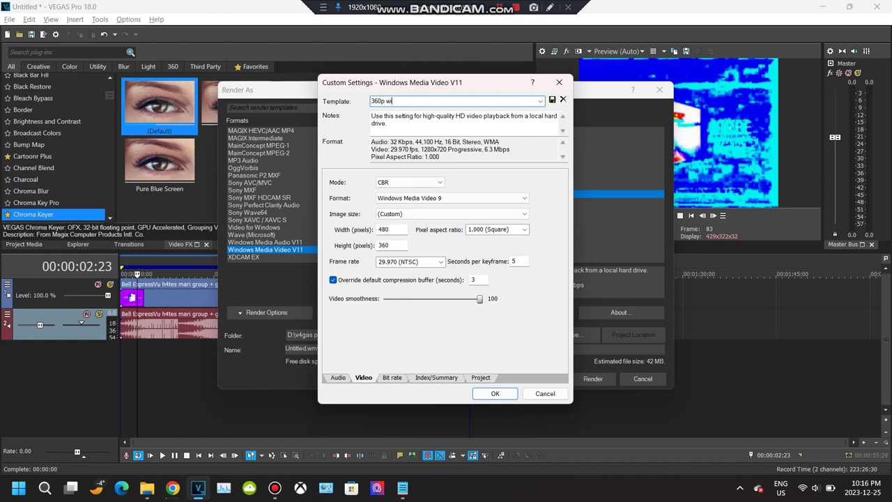
text(descreen 4x3)
click(551, 99)
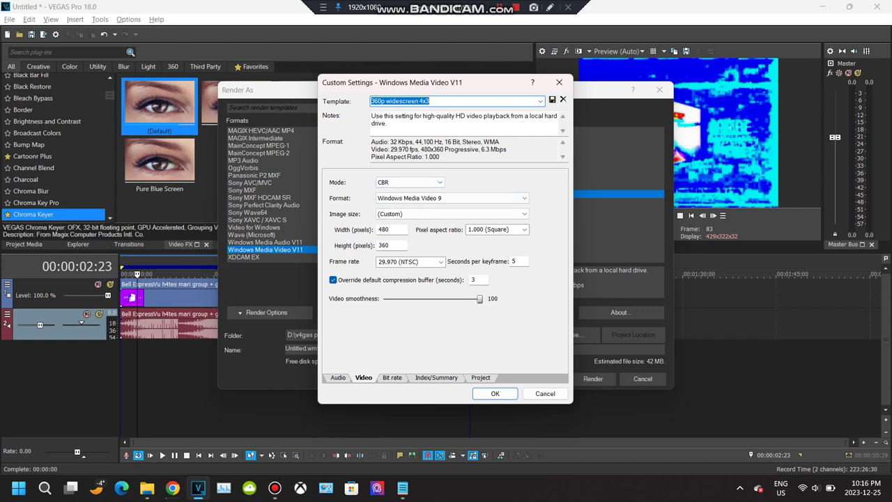
Set the template's width to 640 pixels and save it as a separate template named "360p widescreen 16x9".
double_click(384, 230)
text(640)
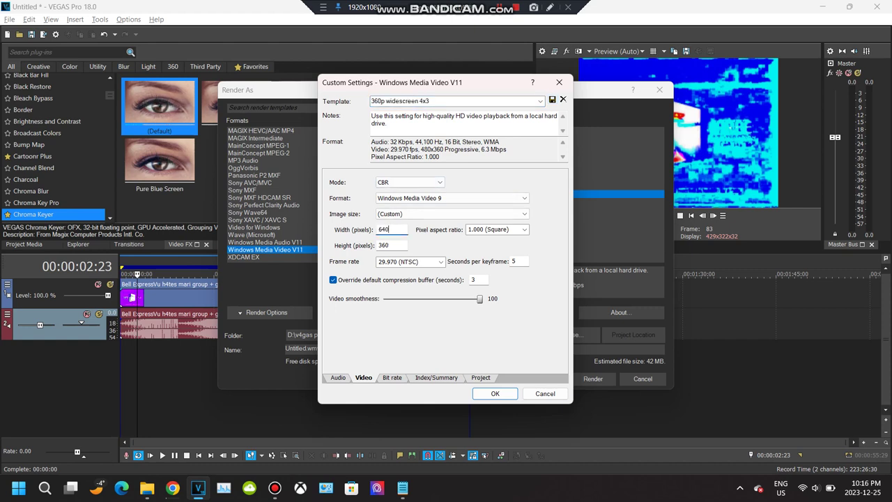
click(432, 101)
click(432, 101)
key(BackSpace)
text(16x9)
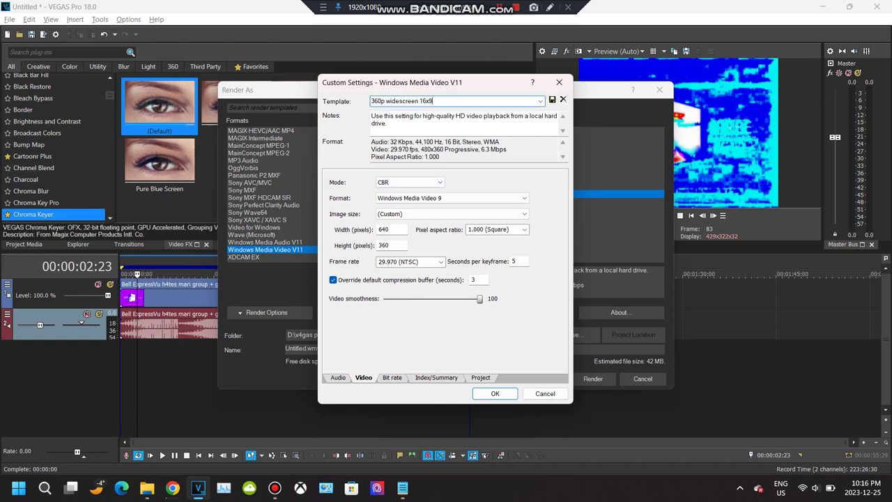
click(552, 100)
click(494, 394)
key(Return)
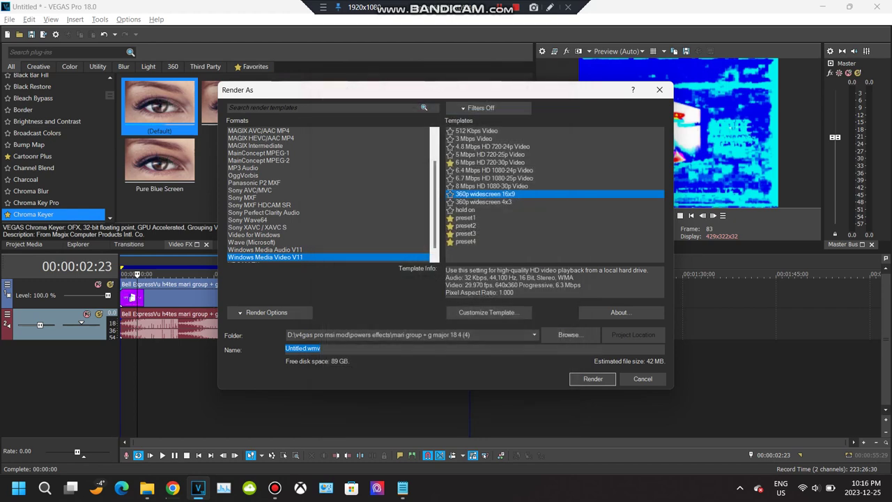
Mark the "360p widescreen 4x3" and "360p widescreen 16x9" render templates as favorites.
click(483, 202)
click(485, 194)
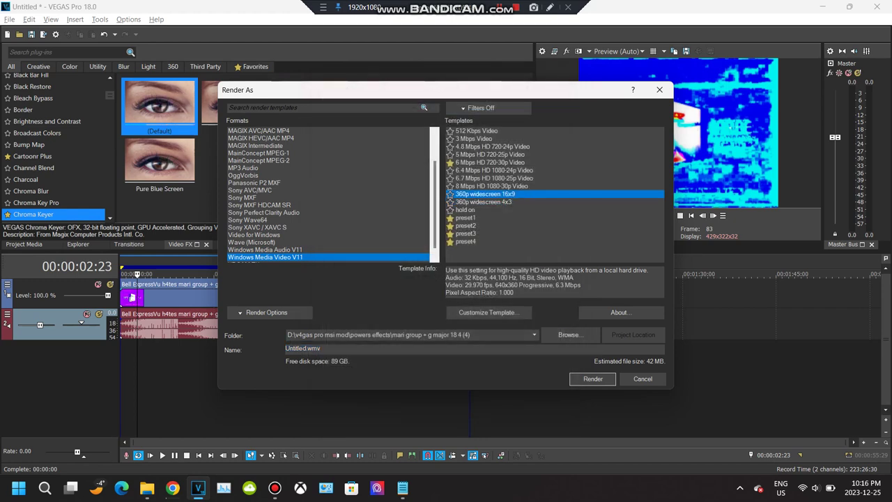
click(450, 202)
click(451, 194)
Delete the "hold on" render template and return to the render settings.
click(450, 210)
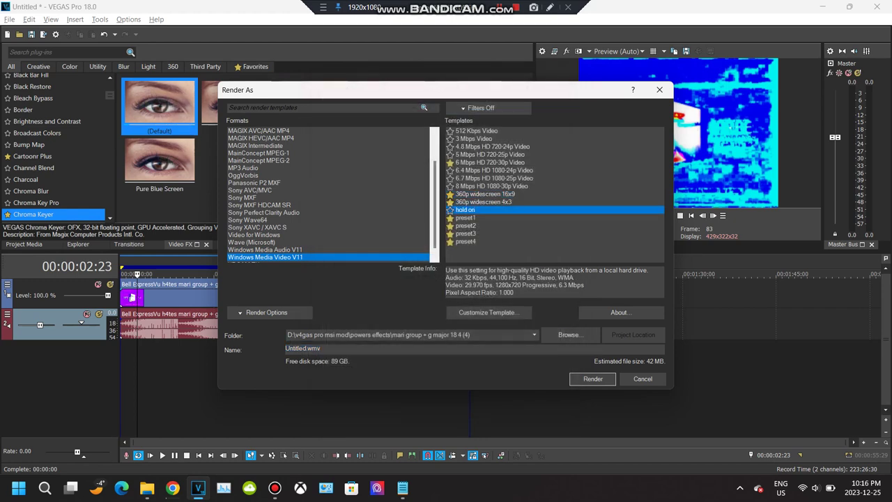
click(489, 313)
click(563, 99)
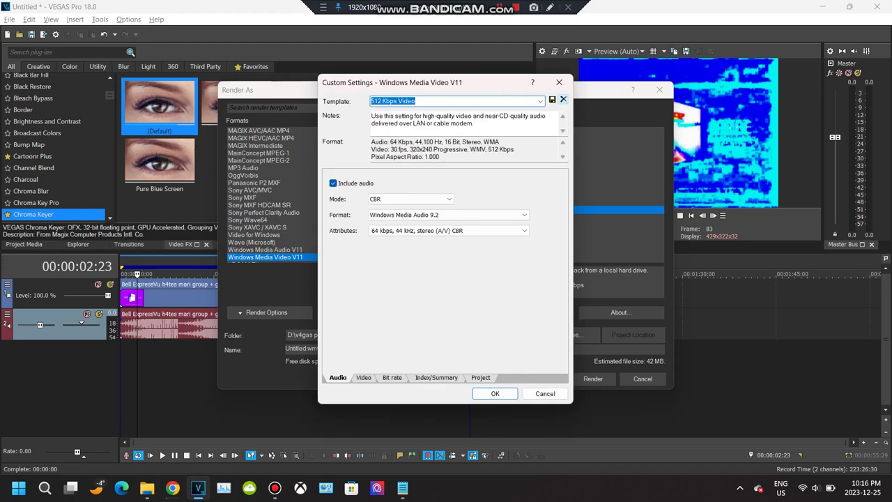
click(495, 393)
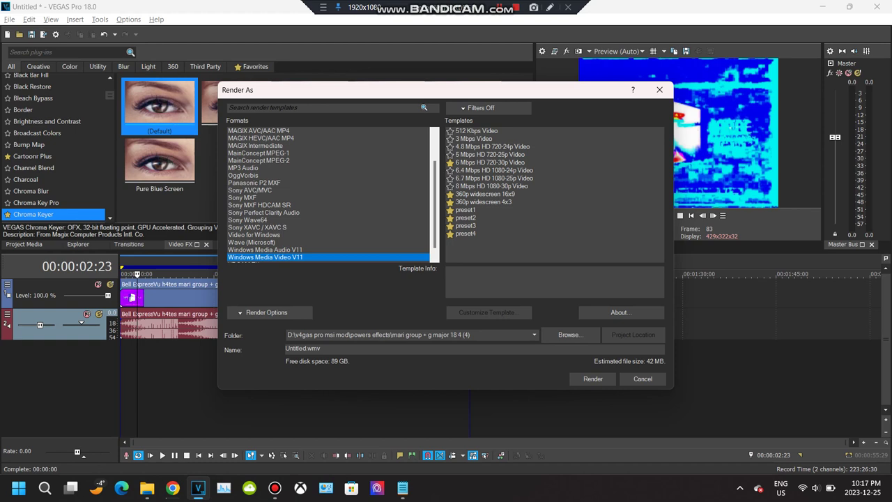
Choose the "360p widescreen 4x3" template and set the output folder to D:\v4gas pro msi mod.
click(465, 210)
click(483, 202)
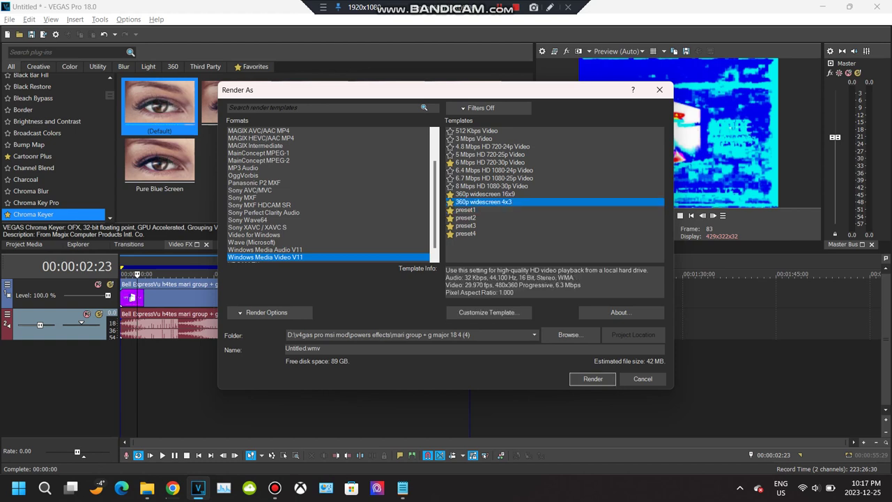
click(534, 334)
click(418, 382)
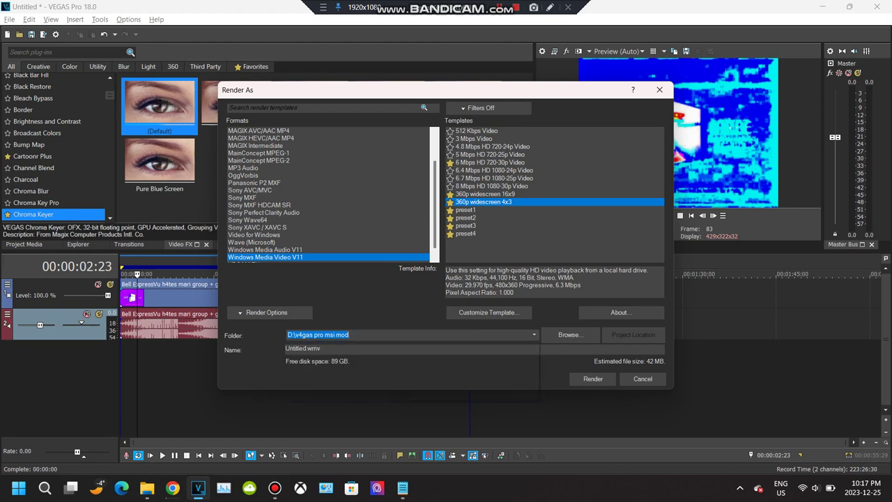
Name the output file "test" and start rendering the video.
click(334, 349)
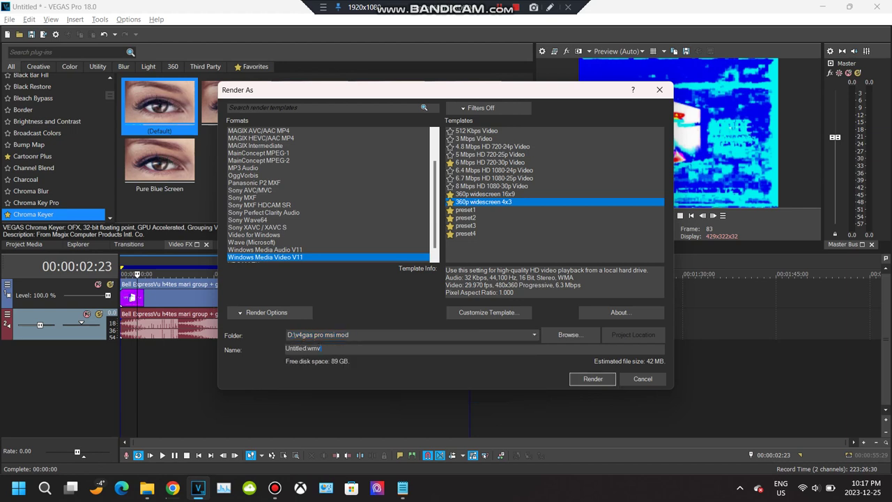
key(ctrl+a)
text(test)
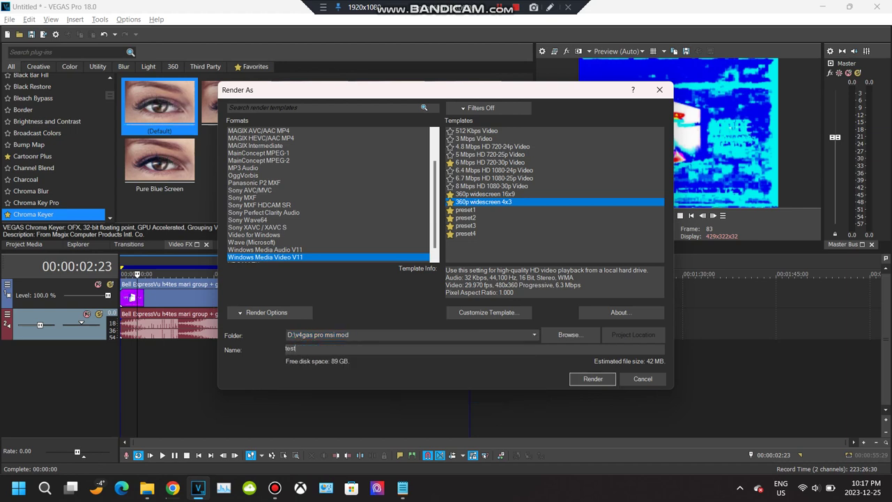
key(Return)
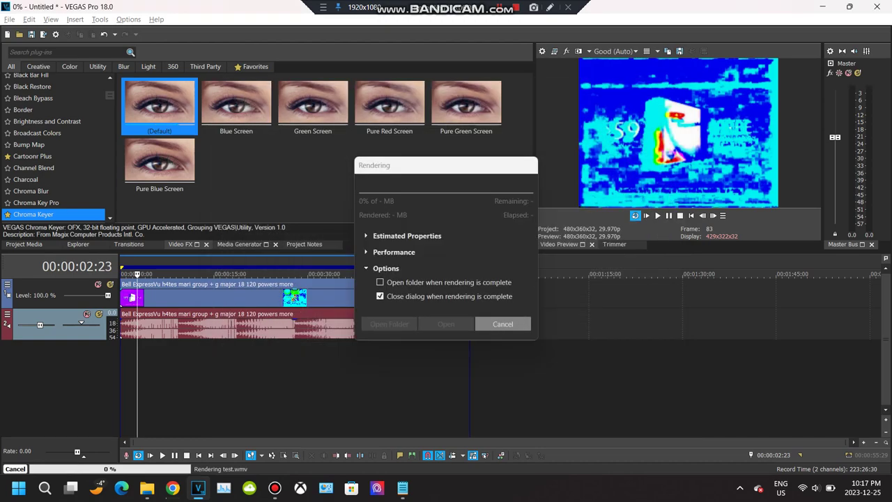